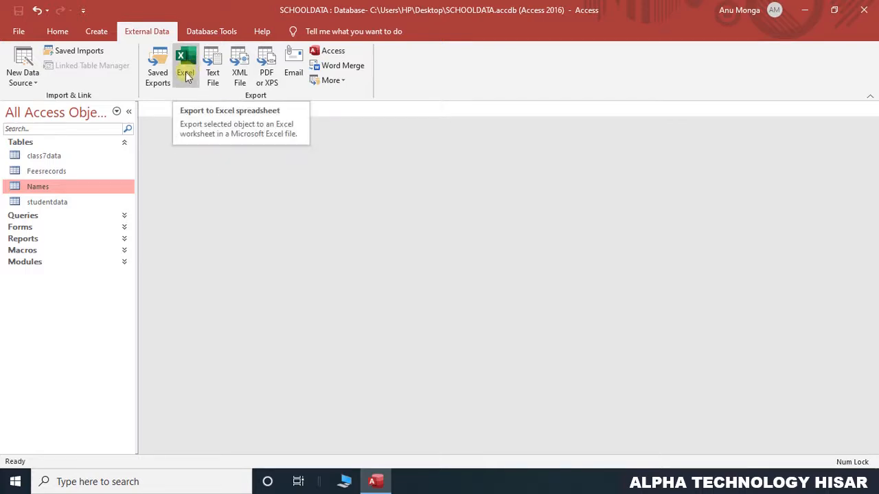
- Export the studentdata table to the Excel workbook studentdata1.xlsx on the Desktop, with formatting and layout, opening the file when complete
click(55, 204)
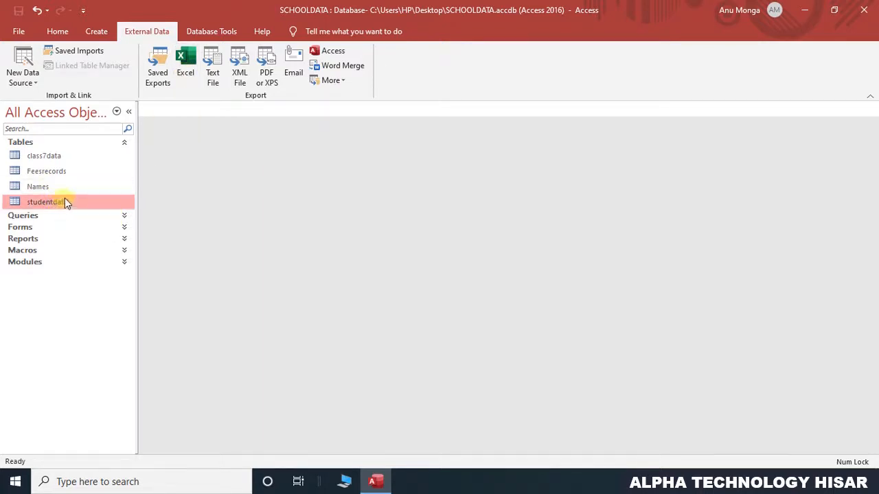
click(186, 68)
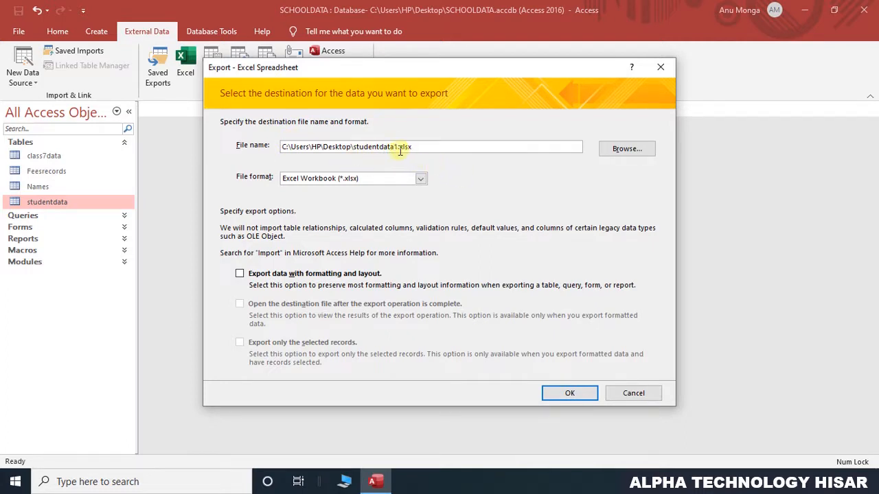
click(310, 275)
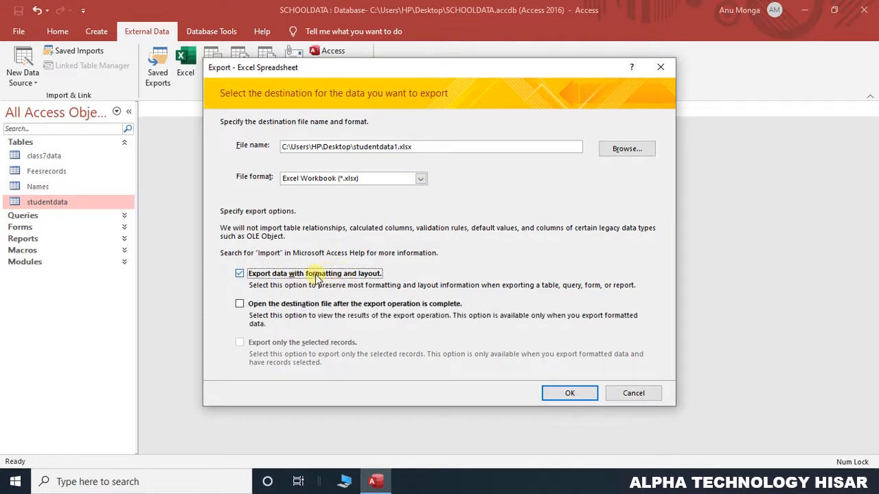
click(256, 304)
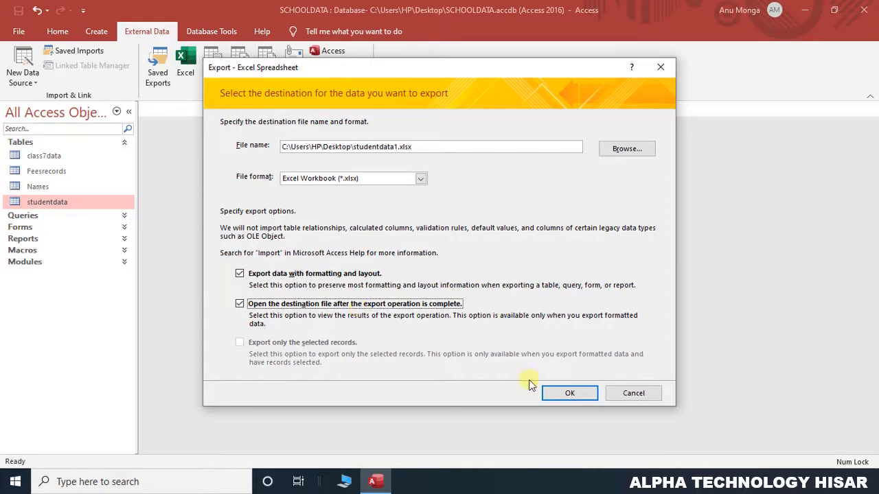
click(582, 395)
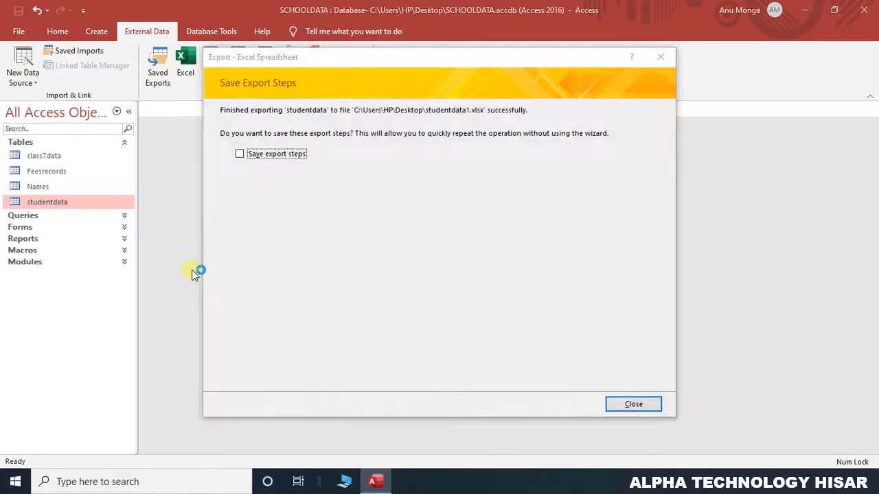
- Try to save the Excel export steps under the name Export-studentdata1
click(239, 153)
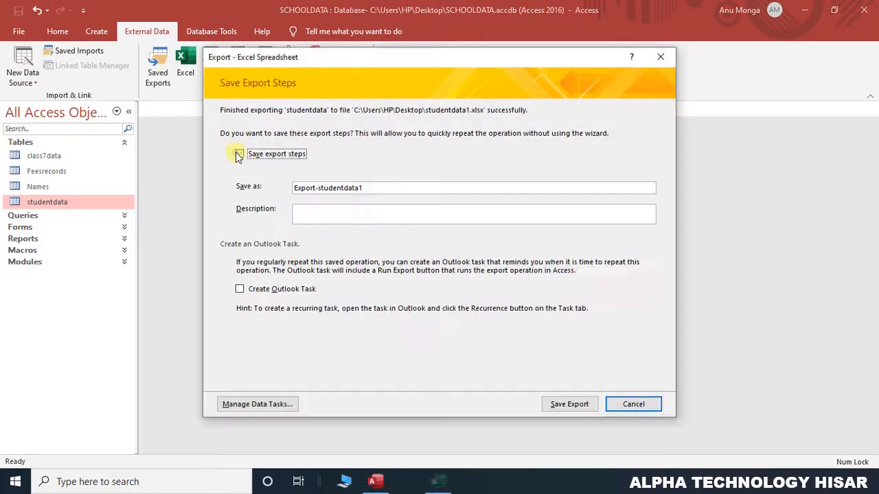
click(583, 404)
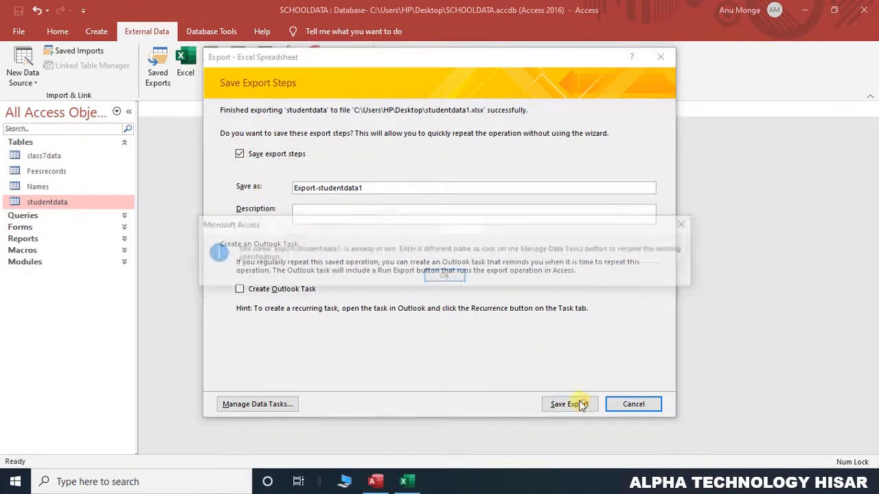
click(443, 277)
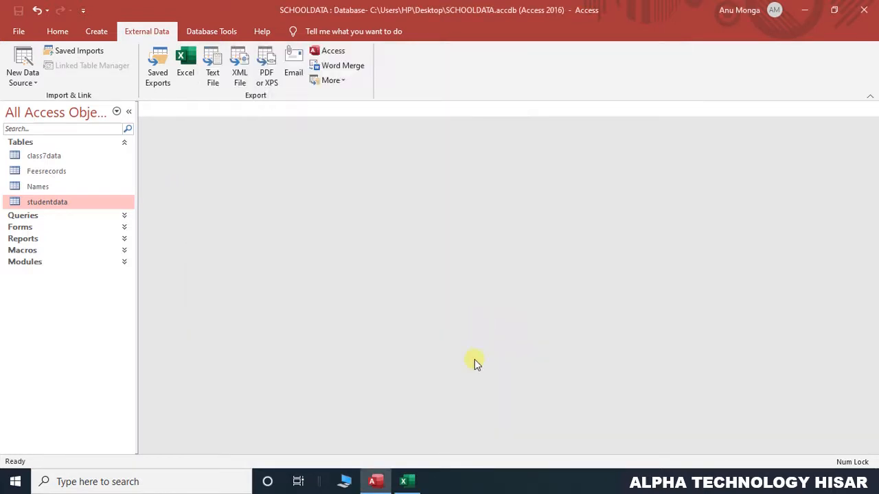
- Switch to Excel to review the records in the exported studentdata1 workbook, and close it
click(405, 481)
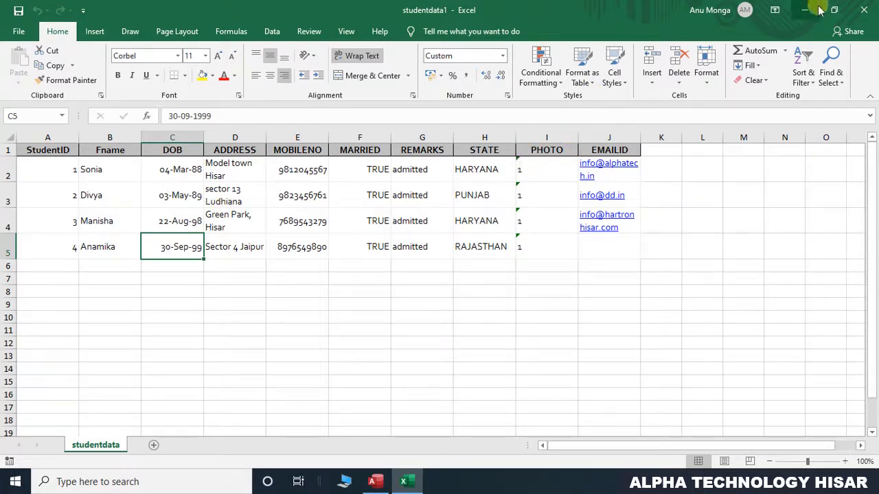
click(863, 9)
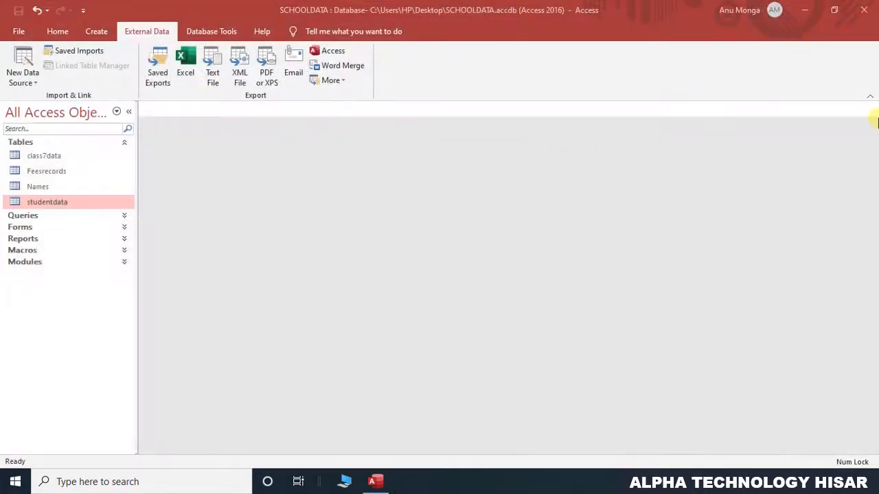
- Start a text file export of the studentdata table to the Desktop without formatting and layout
click(218, 72)
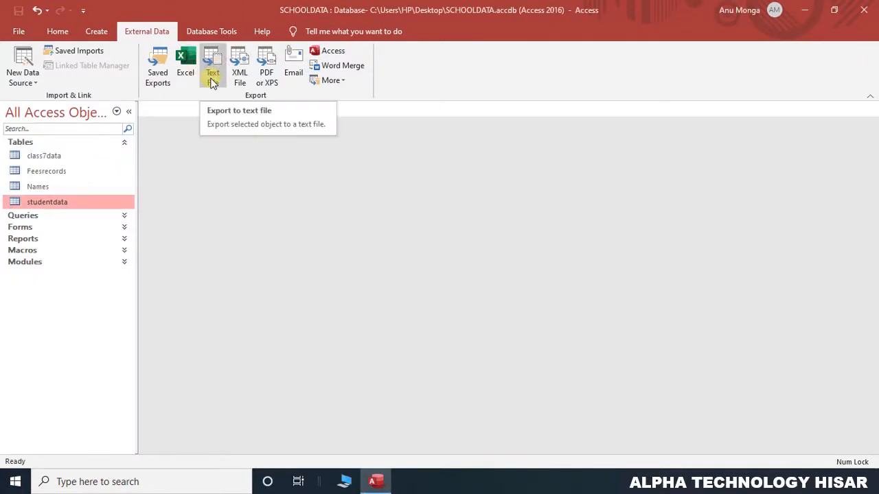
click(212, 81)
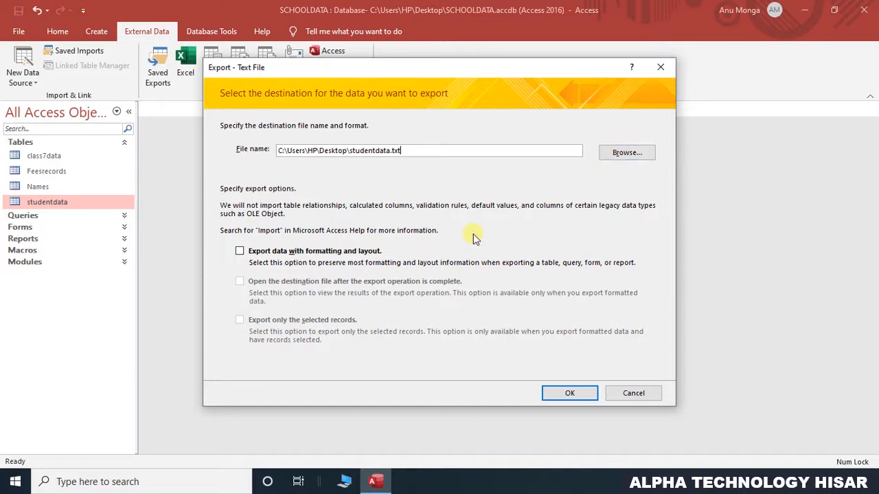
click(357, 251)
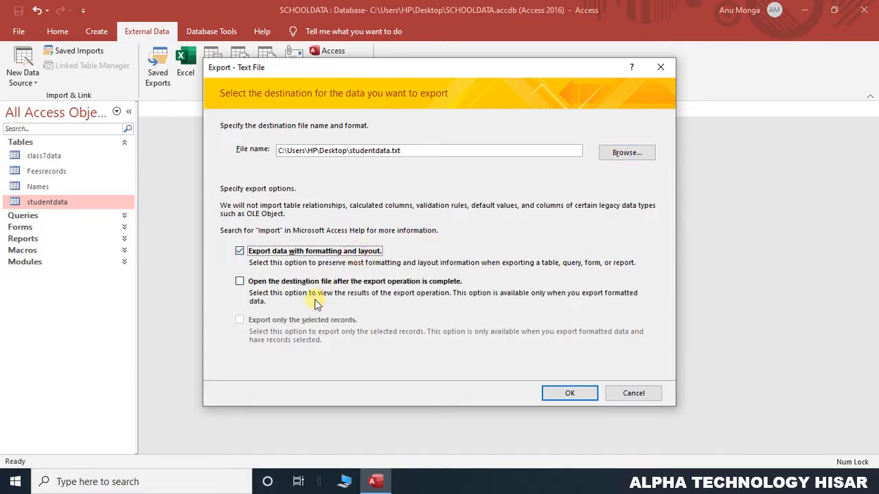
click(256, 253)
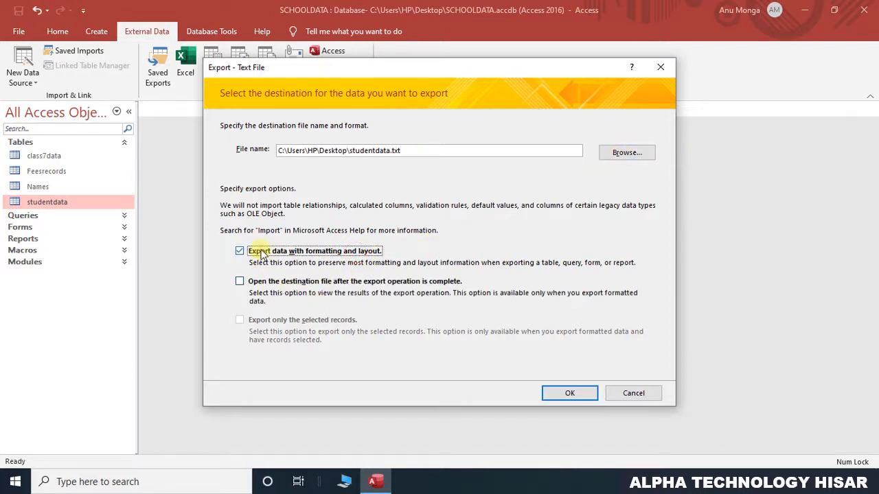
click(570, 393)
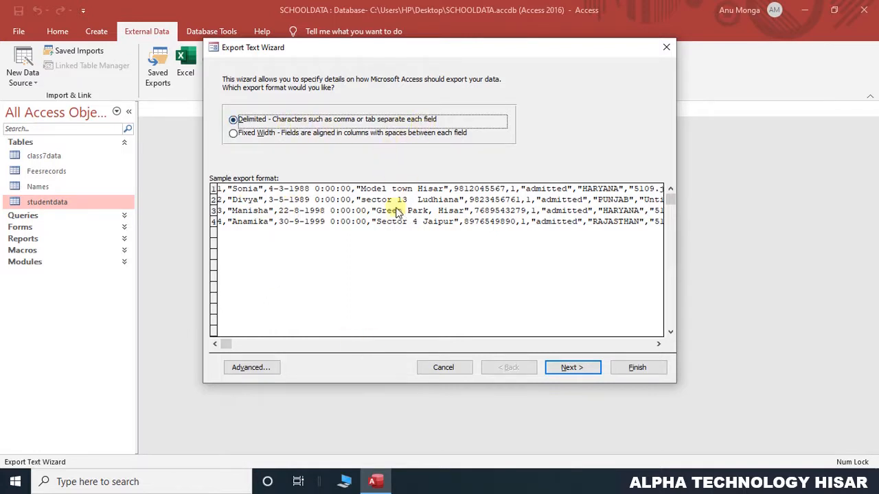
- Complete the text export in fixed-width format to studentdata2.txt on the Desktop, and save the export steps as Export-studentdata
click(284, 133)
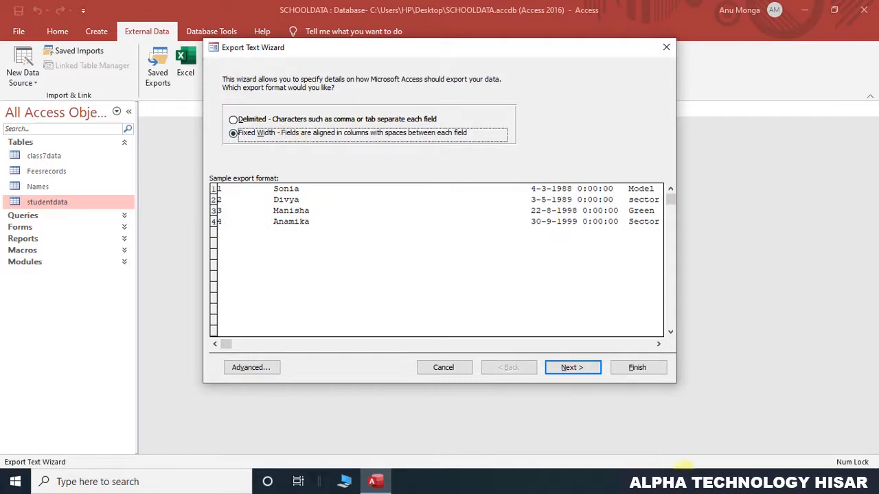
click(584, 367)
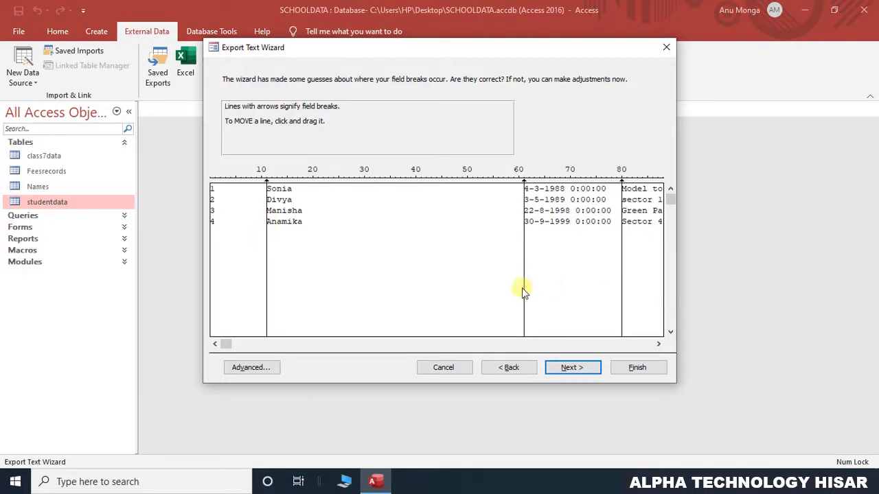
click(572, 368)
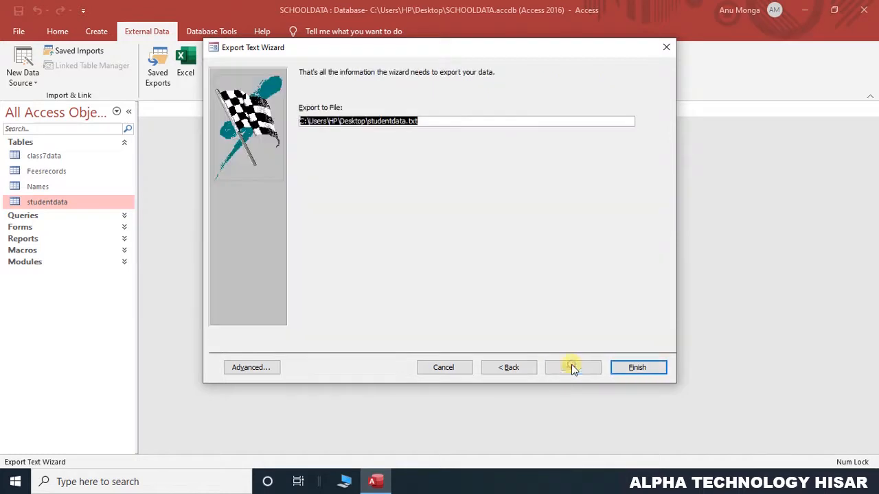
click(406, 121)
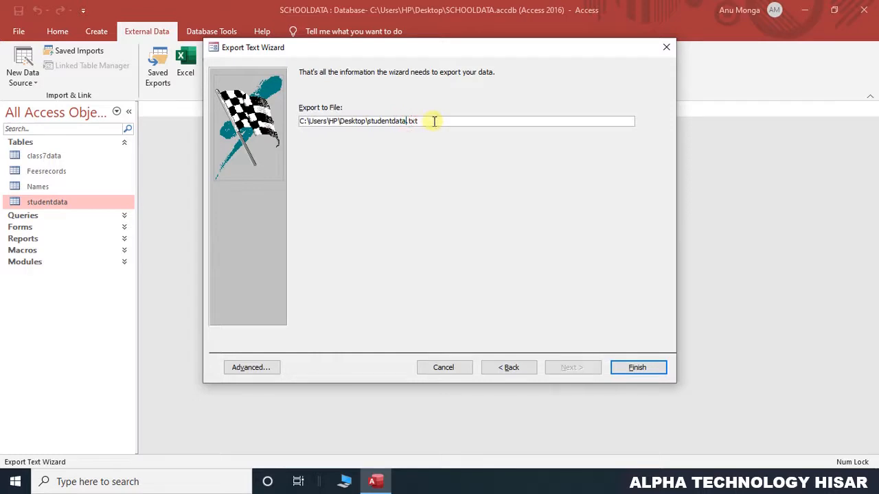
click(631, 365)
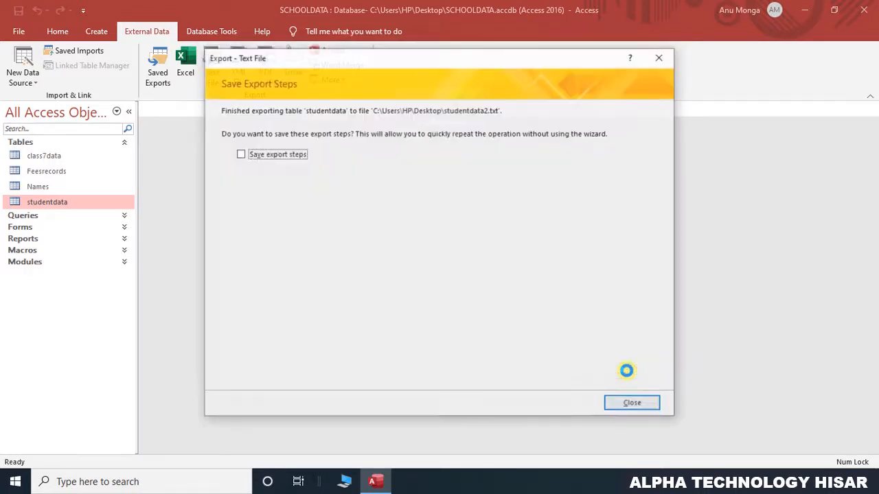
click(295, 154)
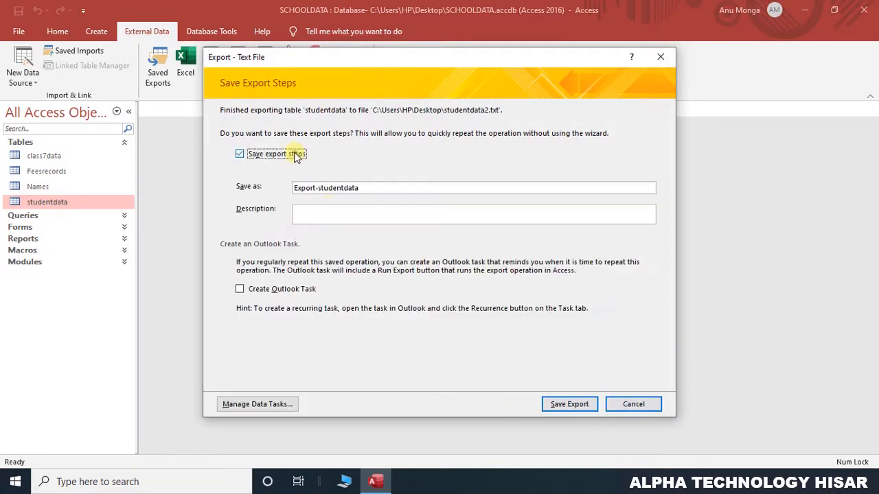
click(567, 403)
- Open the desktop file studentdata2 in Notepad, review the exported records, close it and switch back to Access
click(805, 9)
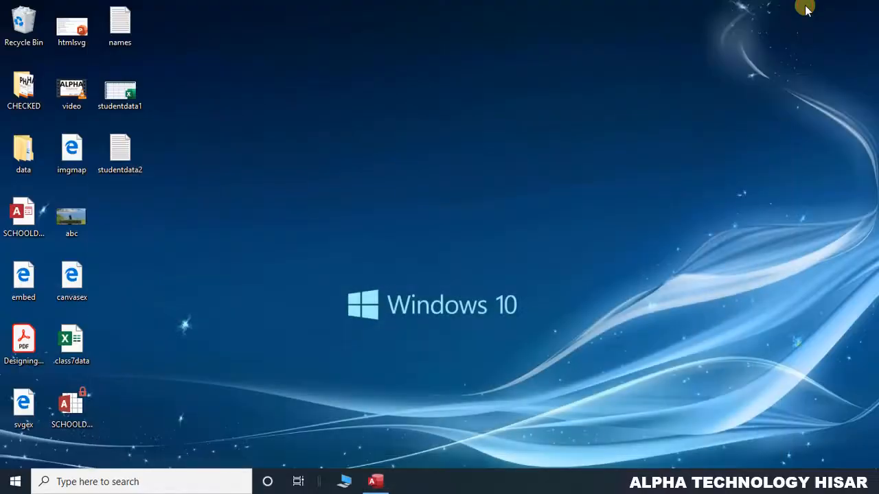
right_click(118, 166)
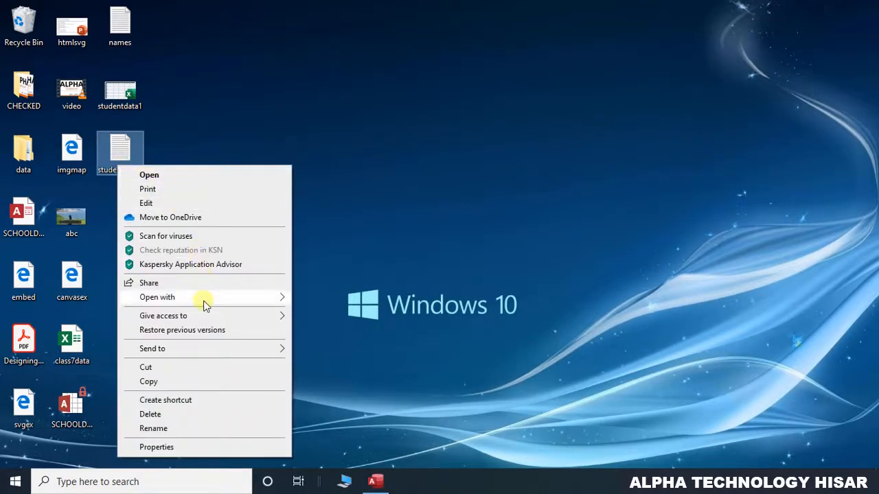
mouse_move(204, 297)
click(325, 313)
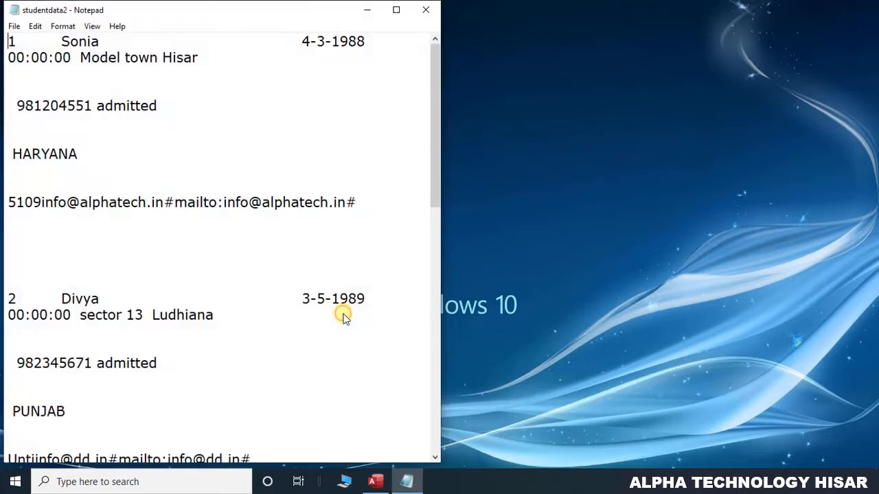
click(395, 9)
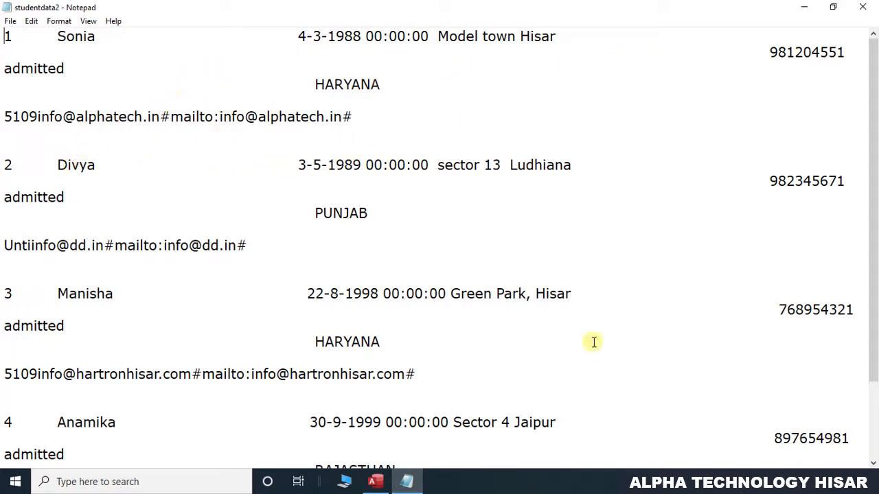
scroll(398, 371, down, 3)
scroll(400, 371, up, 3)
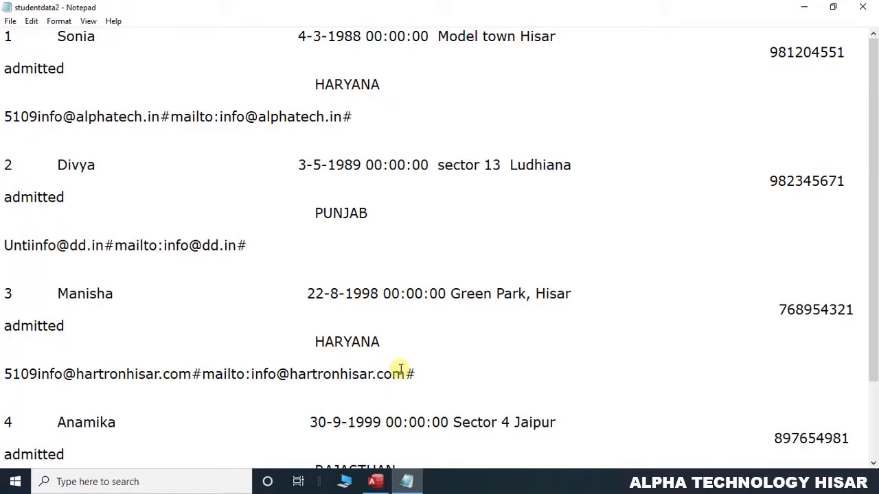
click(864, 7)
click(374, 481)
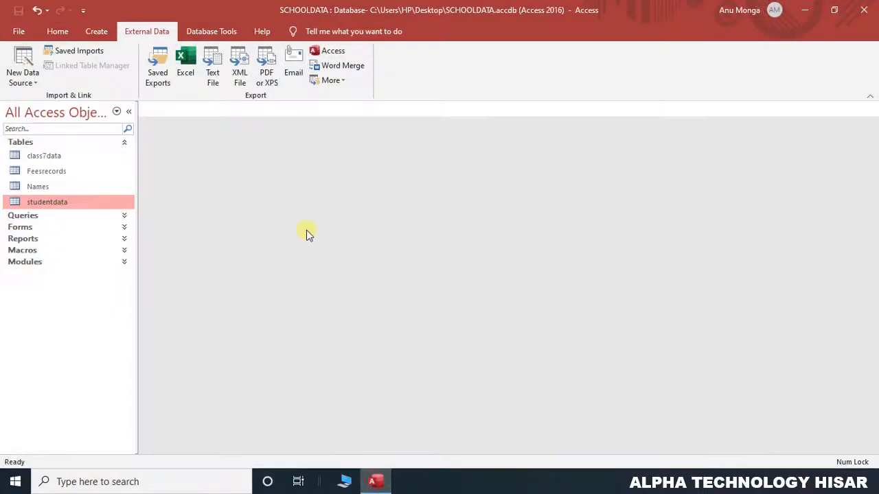
- Export the studentdata table to studentdata.xml on the Desktop, including the data (XML) and its schema (XSD)
click(241, 72)
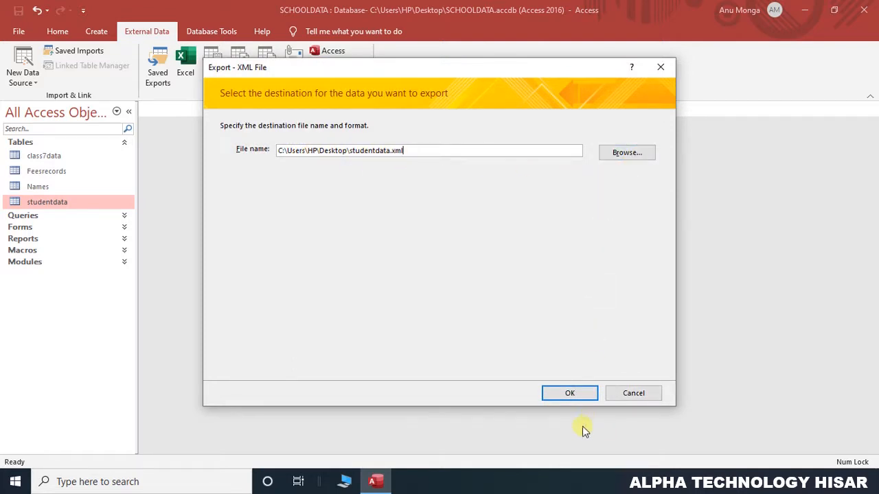
click(567, 393)
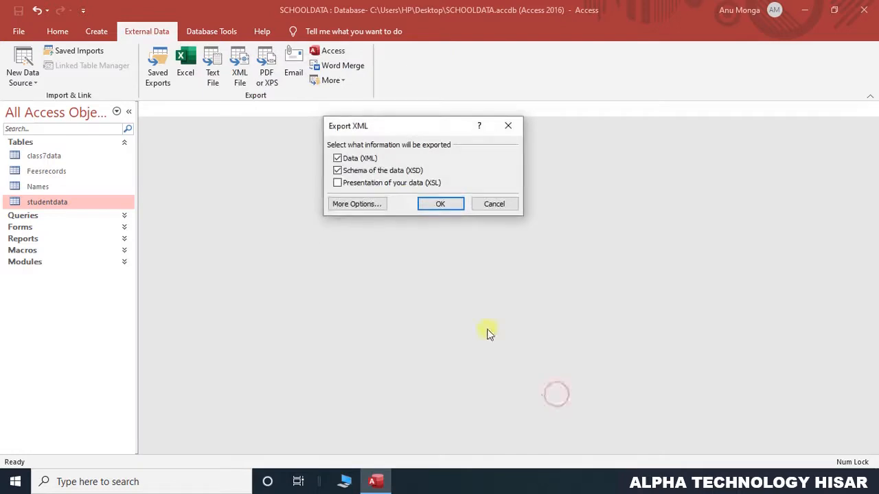
click(442, 204)
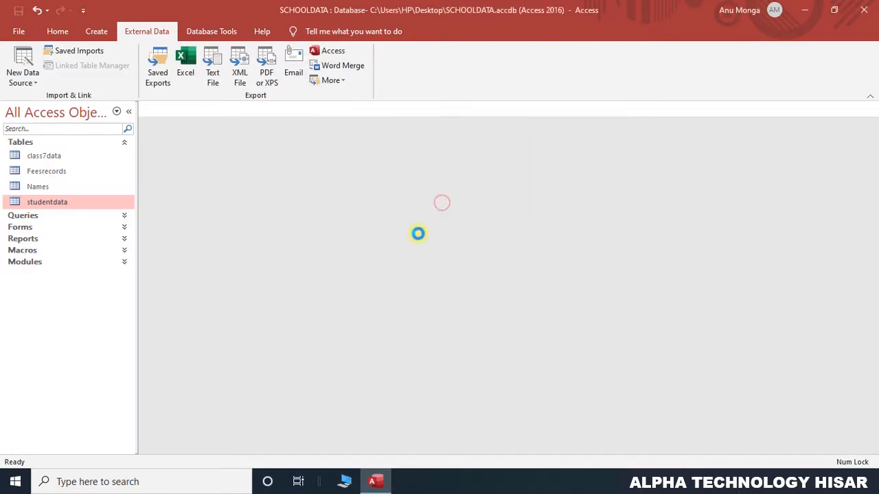
- Save the XML export steps under the name Export-studentdata3
click(275, 155)
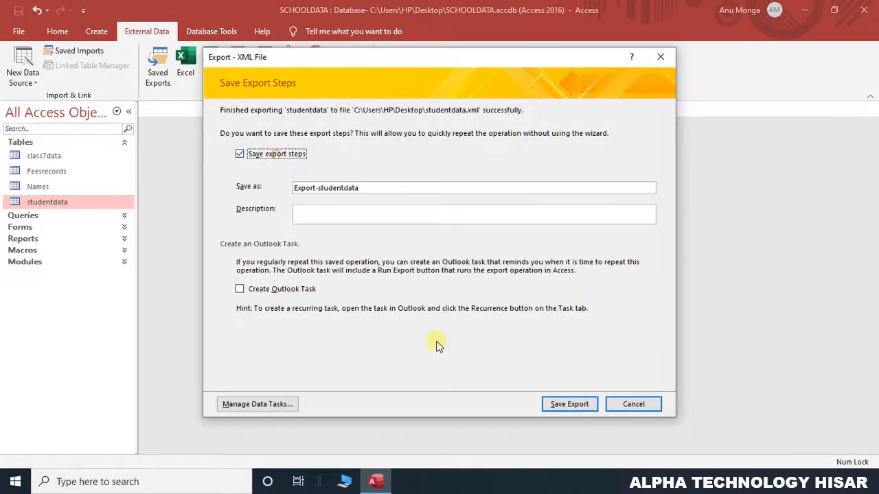
click(576, 405)
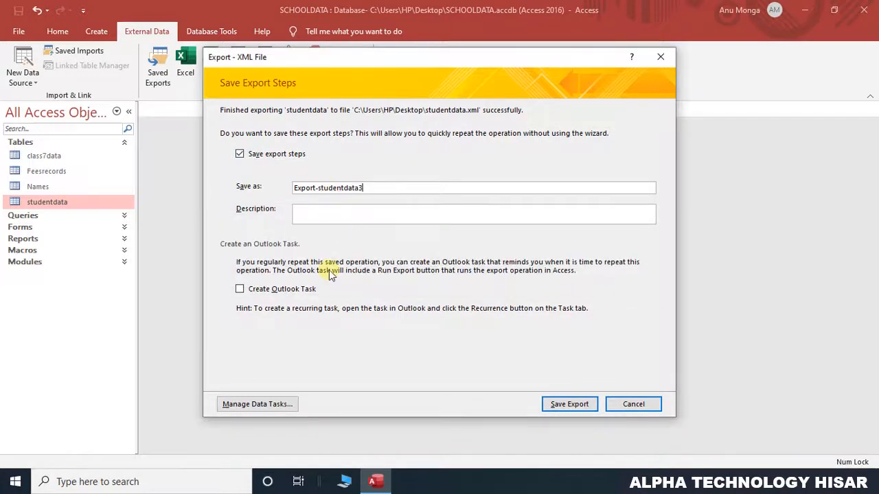
click(581, 403)
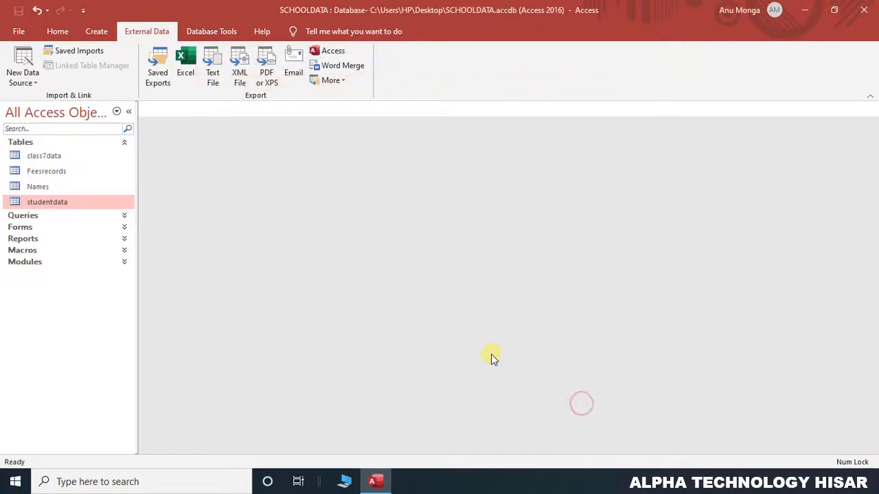
- Show the desktop and check the studentdata files produced by the XML export
click(806, 10)
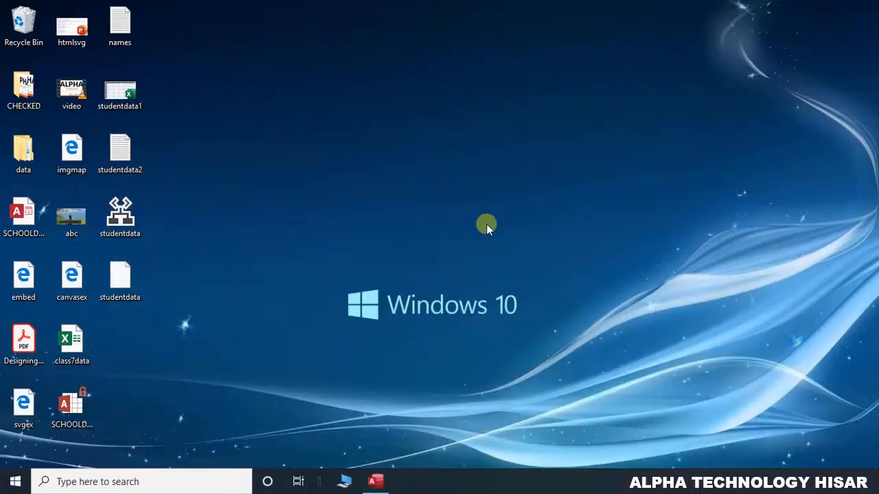
right_click(126, 221)
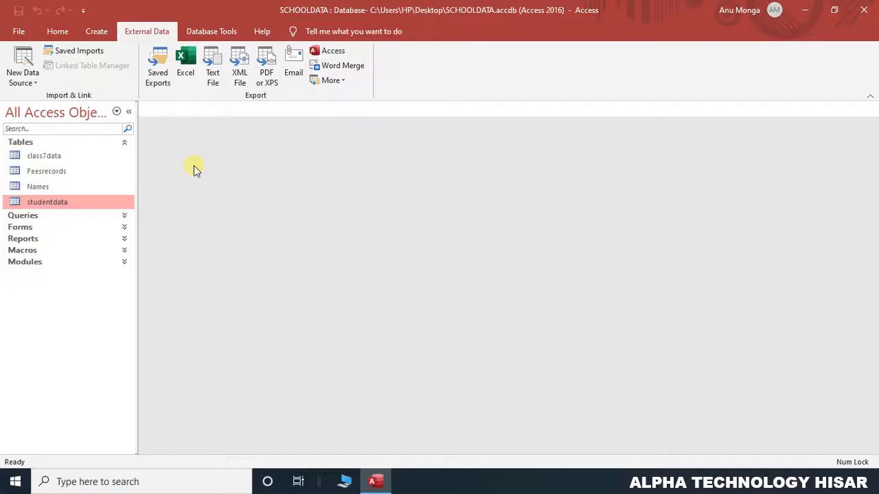
- Publish the studentdata table as the PDF student in Documents, then close the PDF and finish without saving the export steps
click(267, 79)
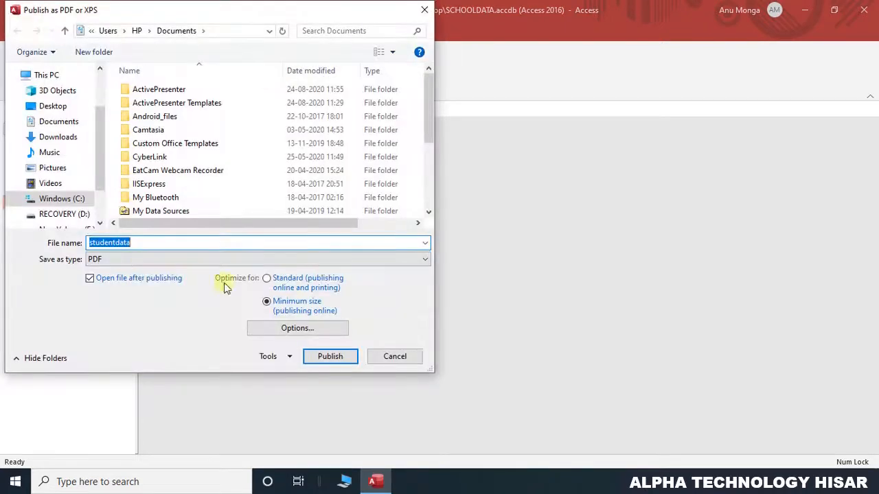
click(133, 242)
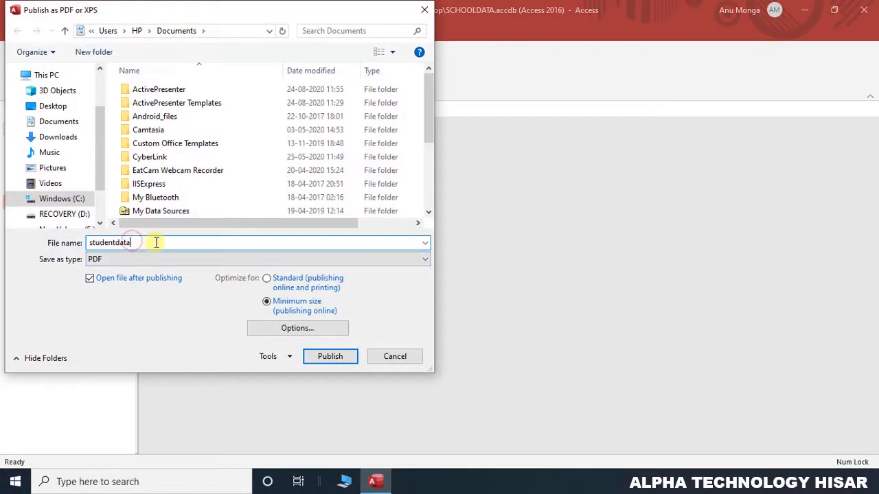
key(BackSpace)
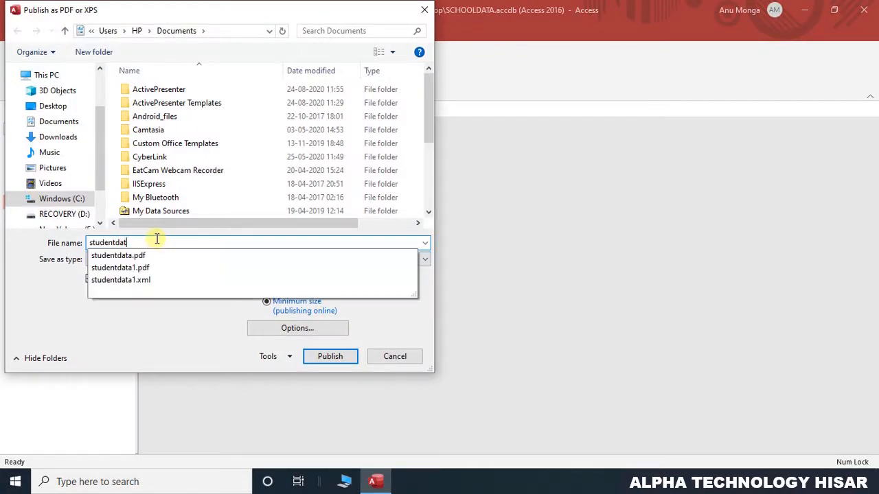
click(342, 360)
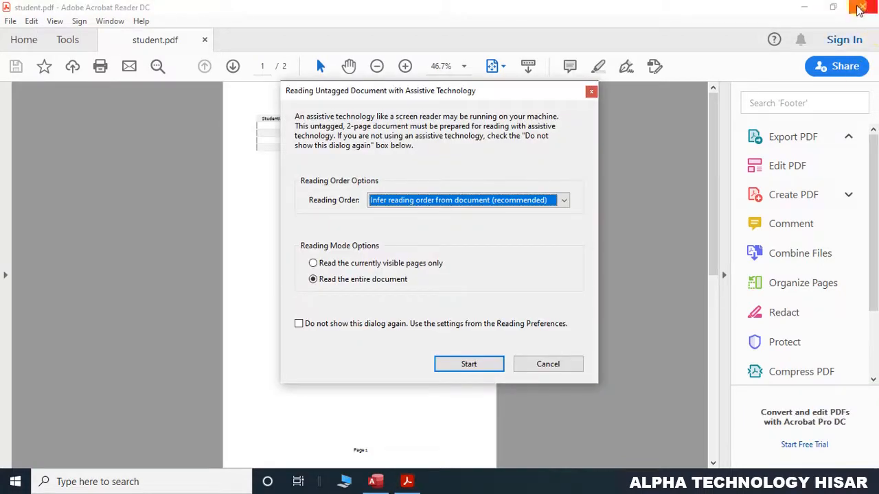
click(859, 9)
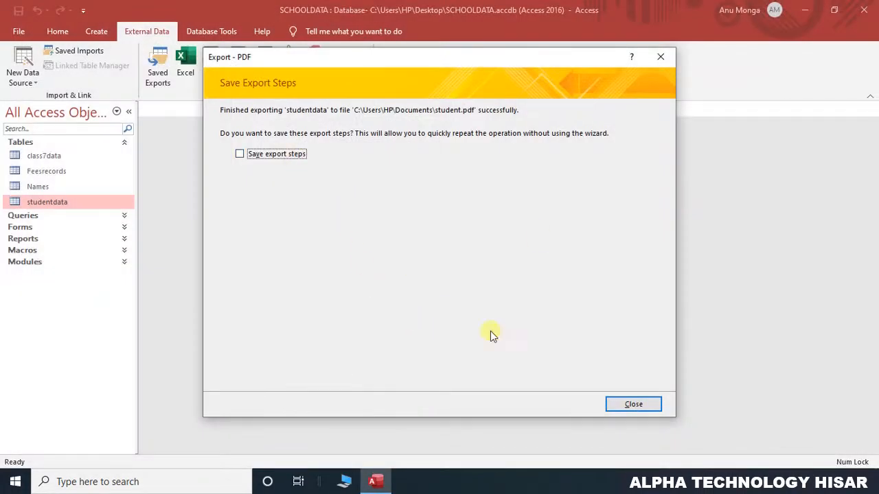
click(632, 403)
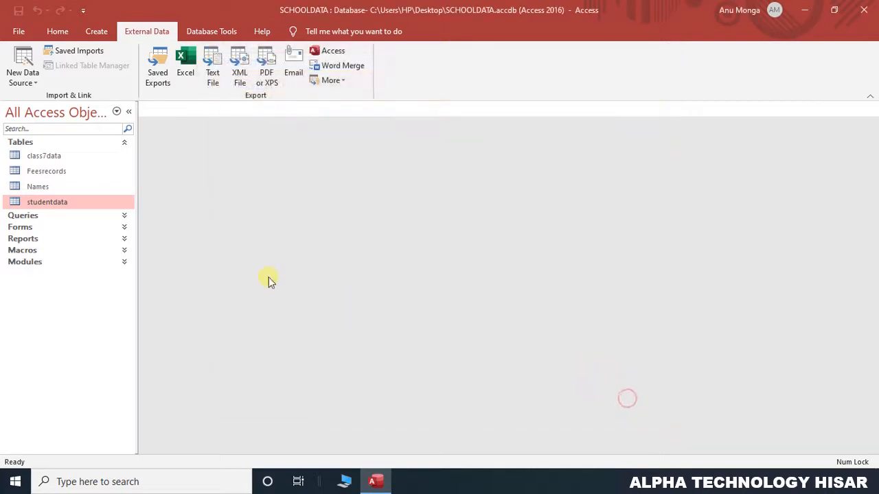
- Examine the e-mail output formats and the Access database export destination for the studentdata table, cancelling both
click(297, 75)
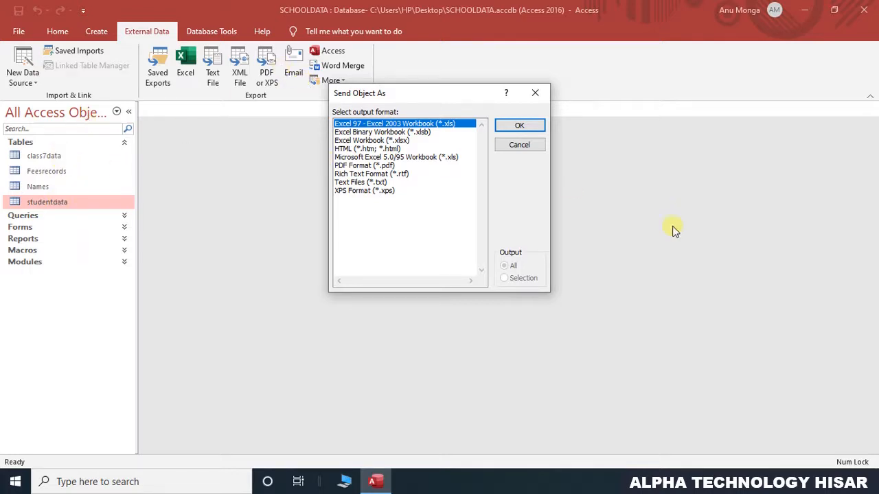
click(519, 144)
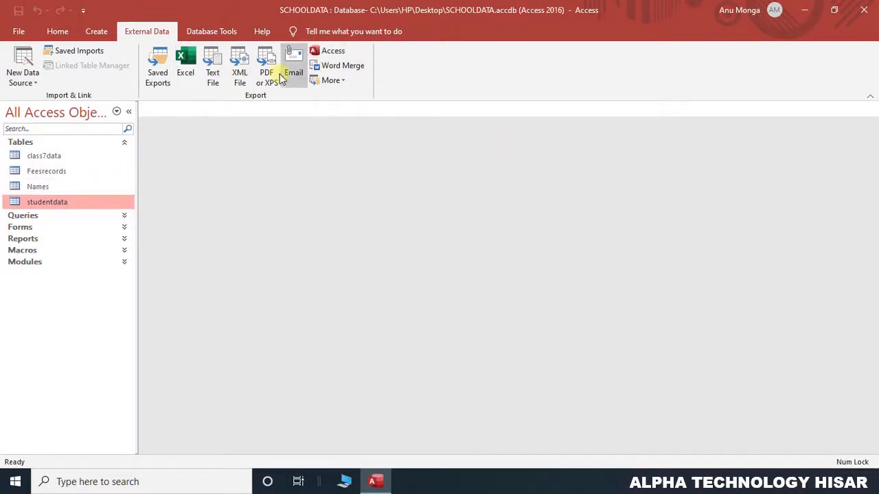
click(347, 54)
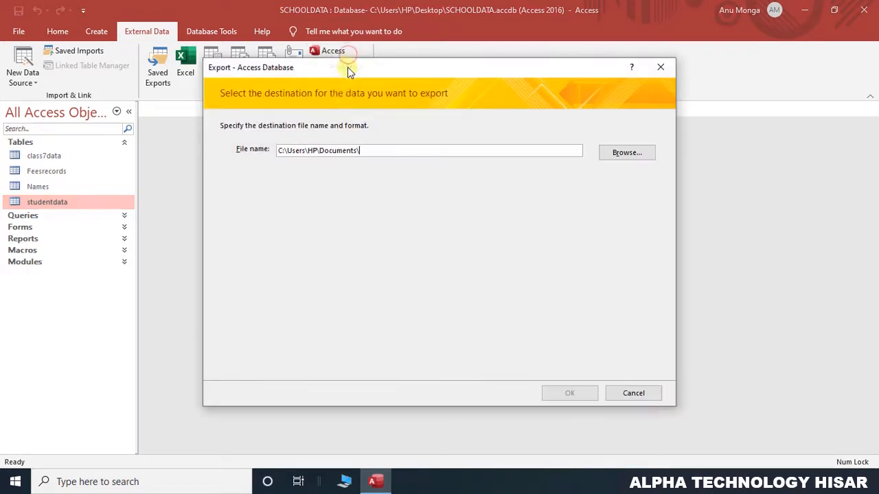
click(625, 154)
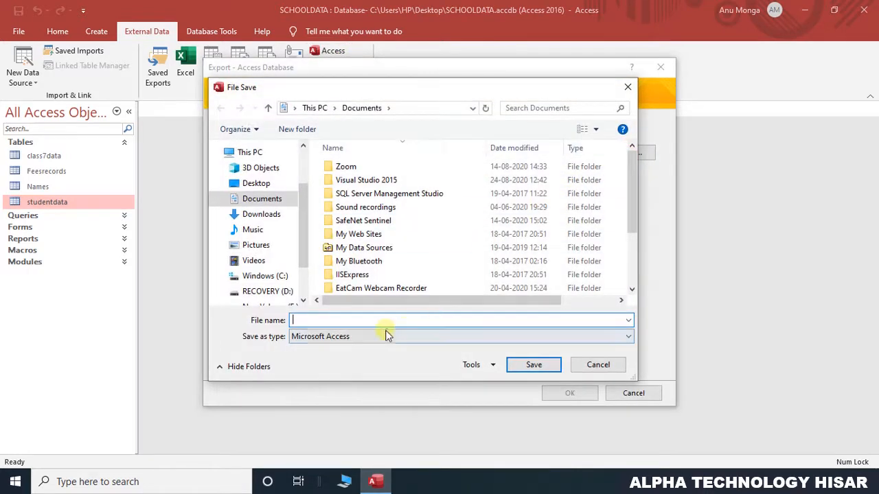
click(604, 363)
click(633, 392)
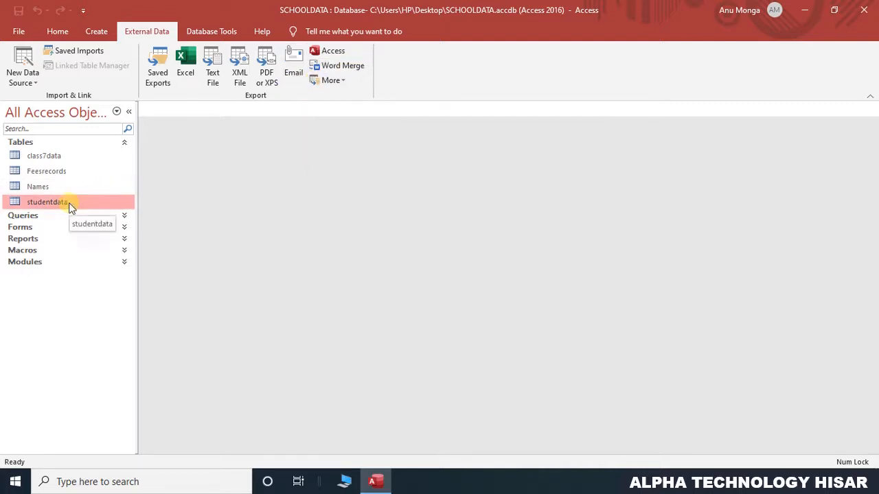
- Link the studentdata table to a new Word mail merge document, switch to Word in full size and choose Envelopes as document type
click(336, 65)
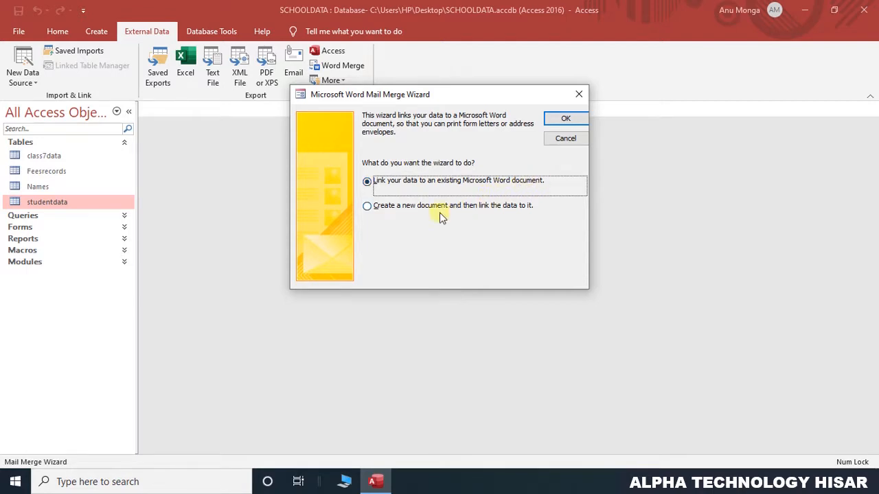
click(373, 206)
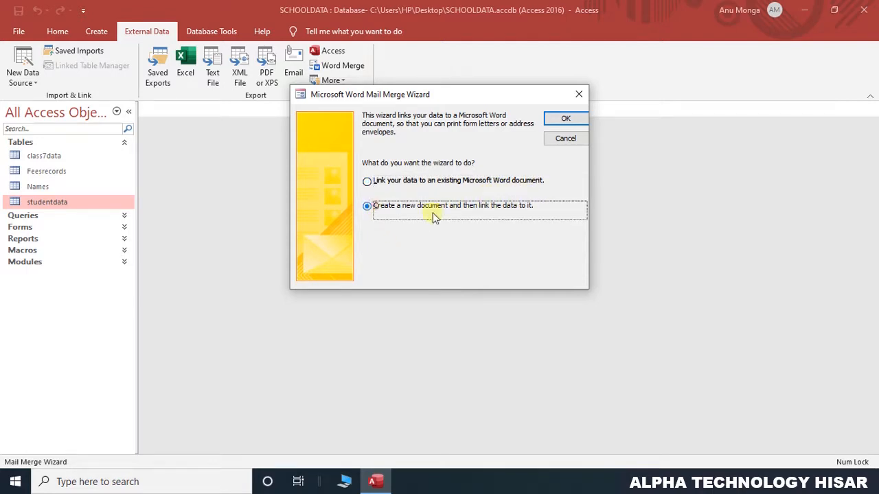
click(567, 120)
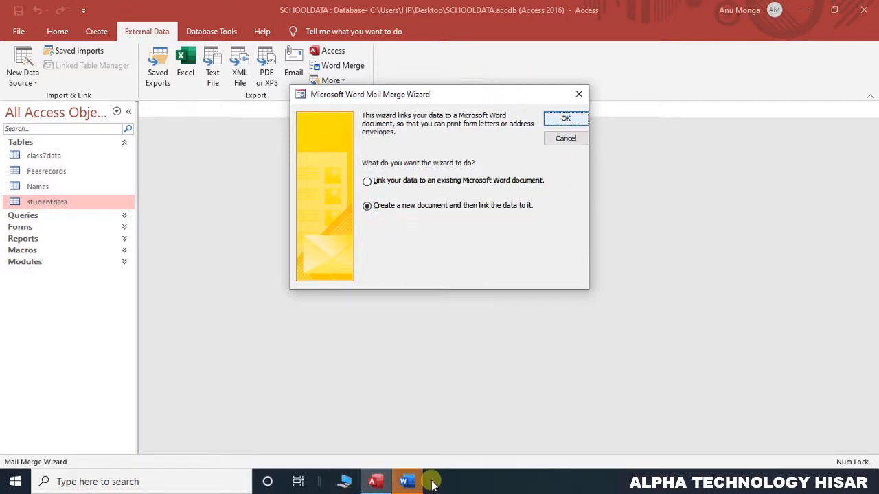
click(406, 482)
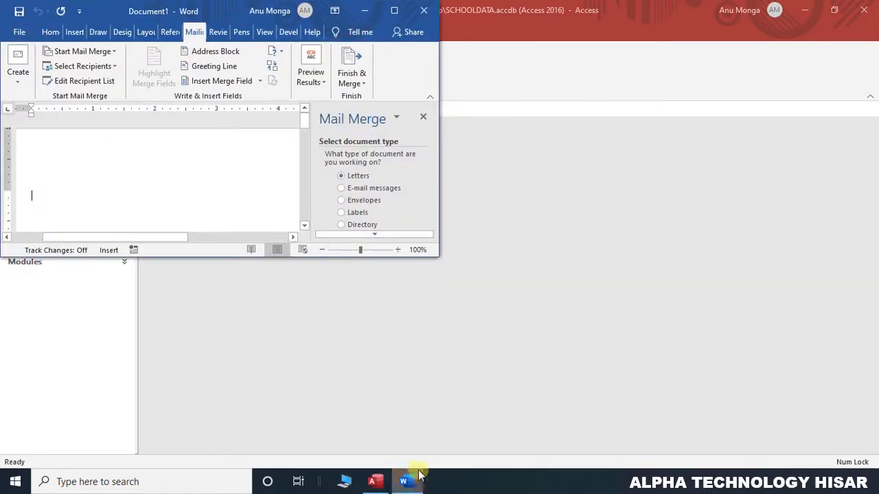
click(399, 8)
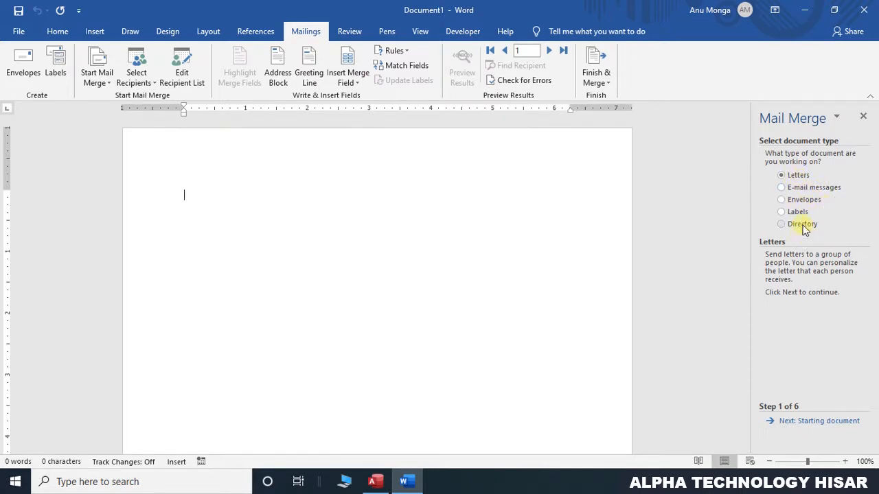
click(802, 199)
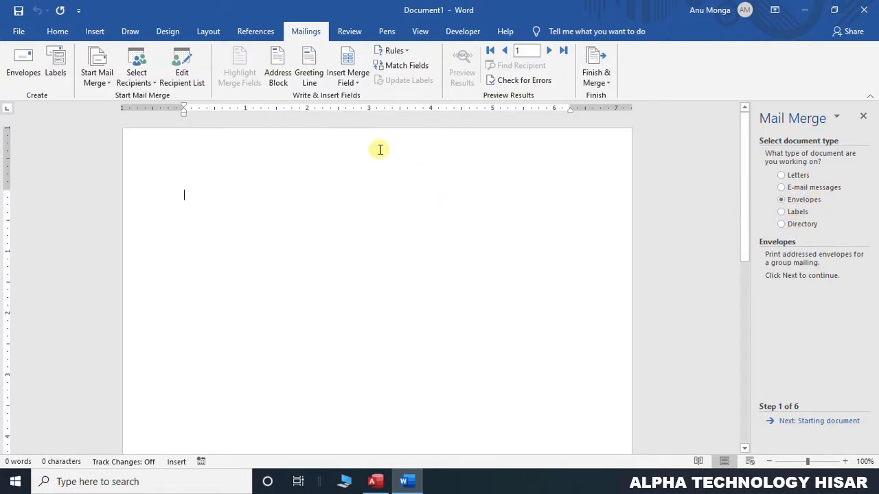
- Insert the merge fields Fname, ADDRESS, STATE and MOBILENO into the document, each on its own line
click(358, 81)
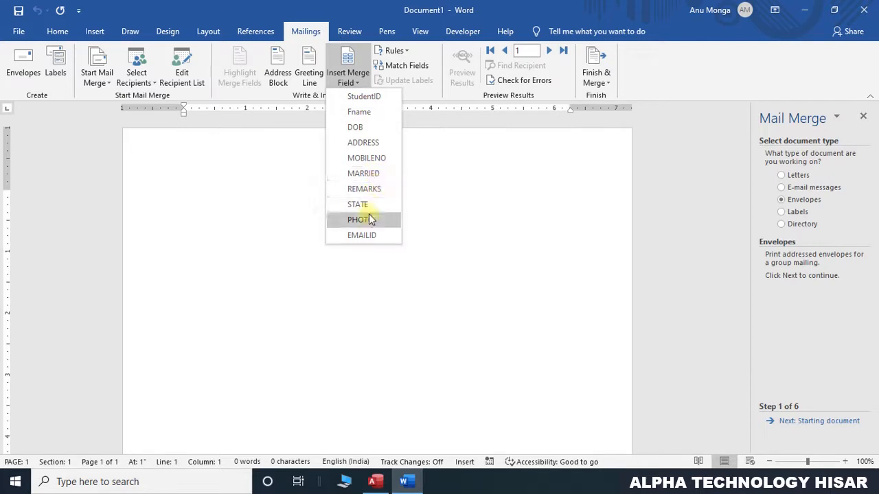
click(361, 111)
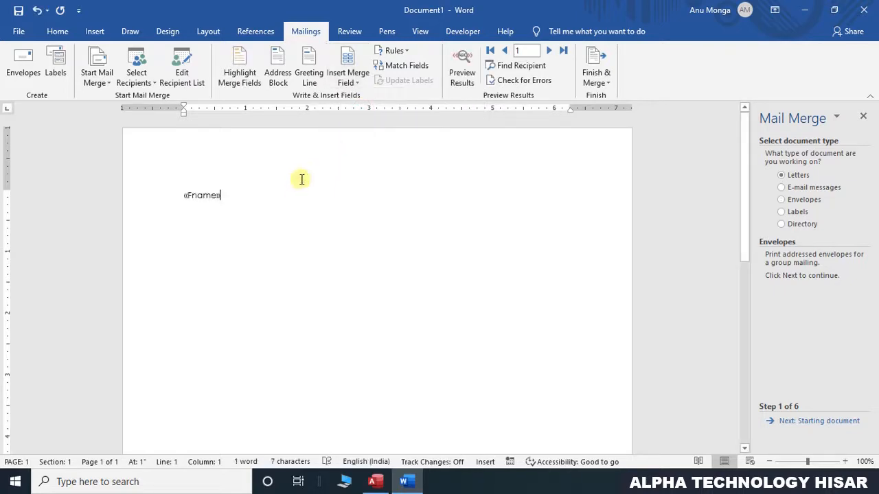
key(Return)
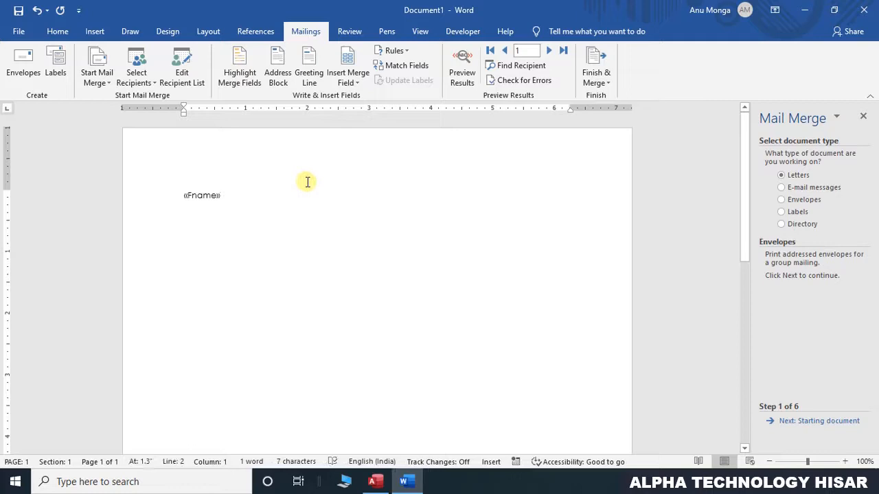
click(348, 79)
click(363, 144)
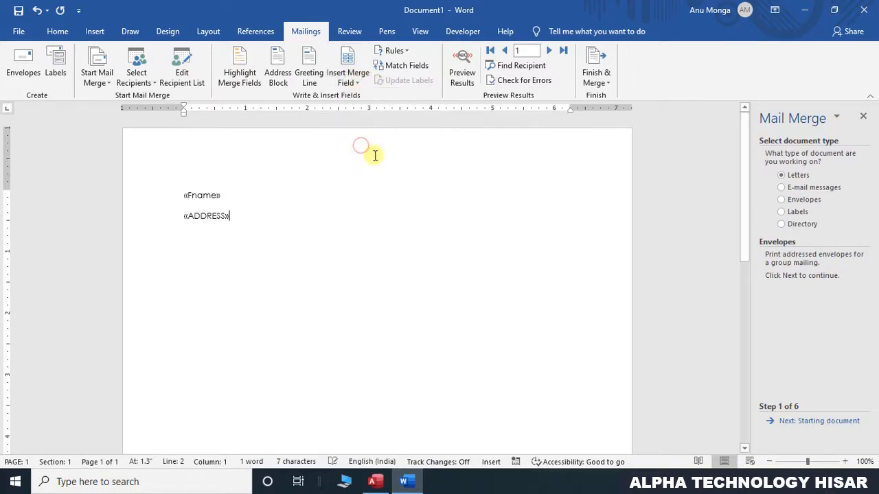
key(Return)
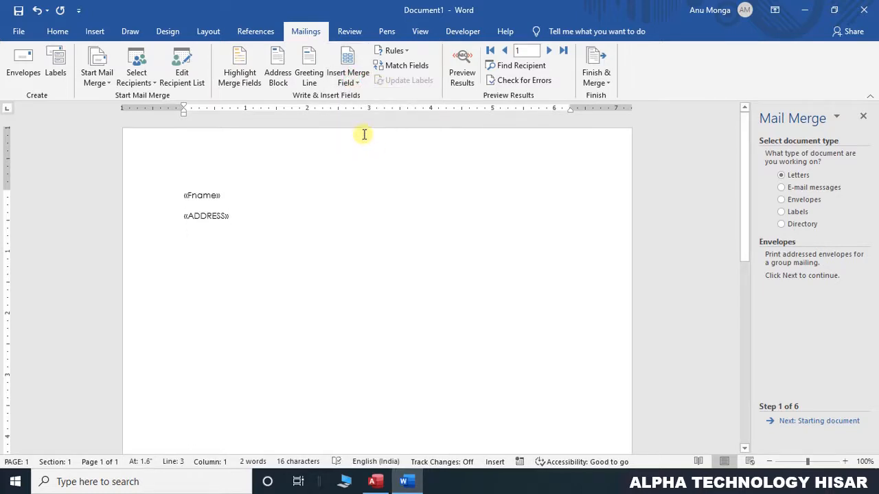
click(348, 77)
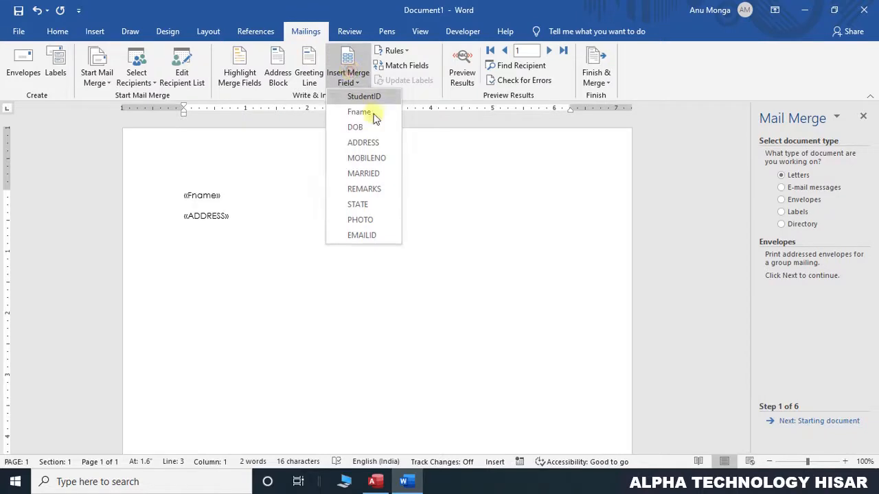
click(373, 206)
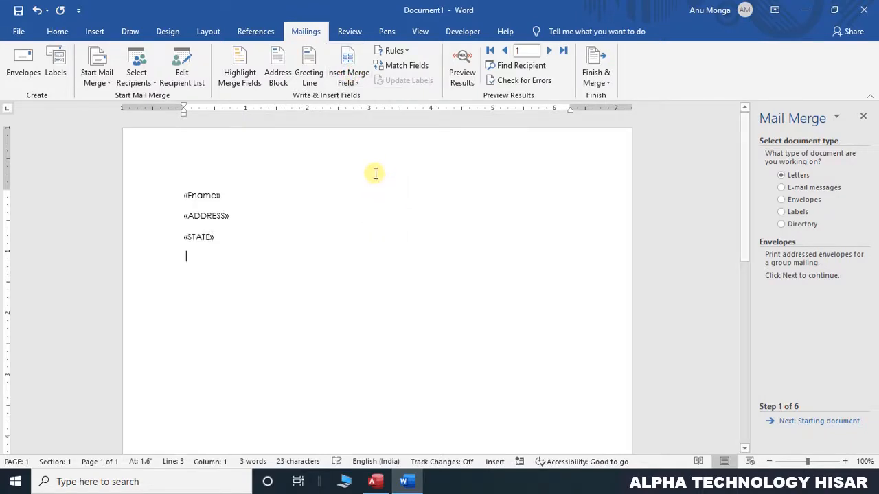
click(360, 83)
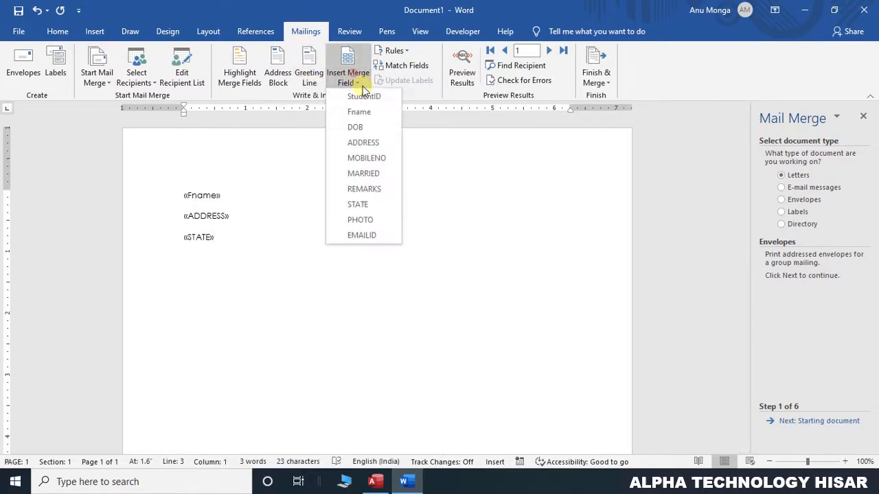
click(370, 157)
key(Return)
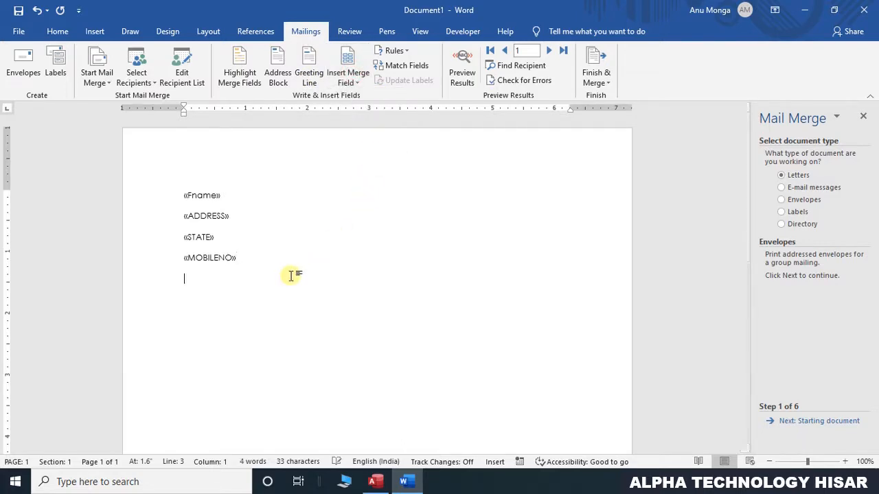
- Leave blank lines below the merge fields and write the message "Hello and Welcome to Alpha Technology"
key(Return)
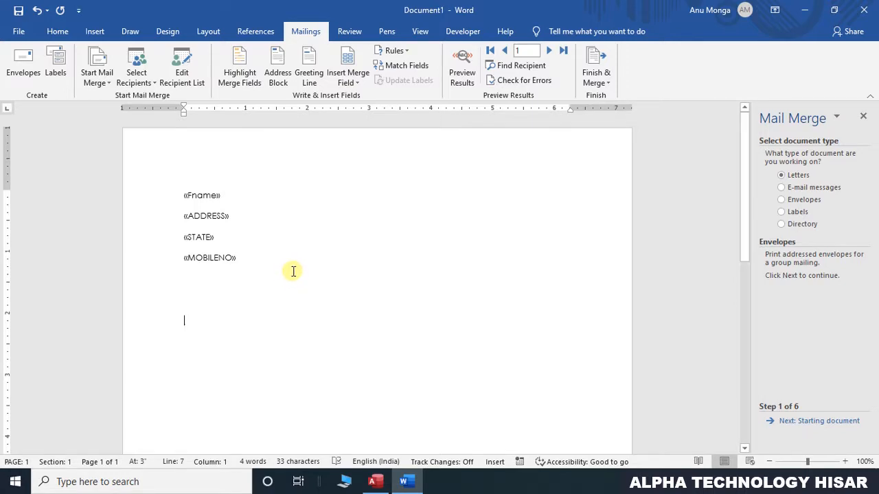
text(Hello )
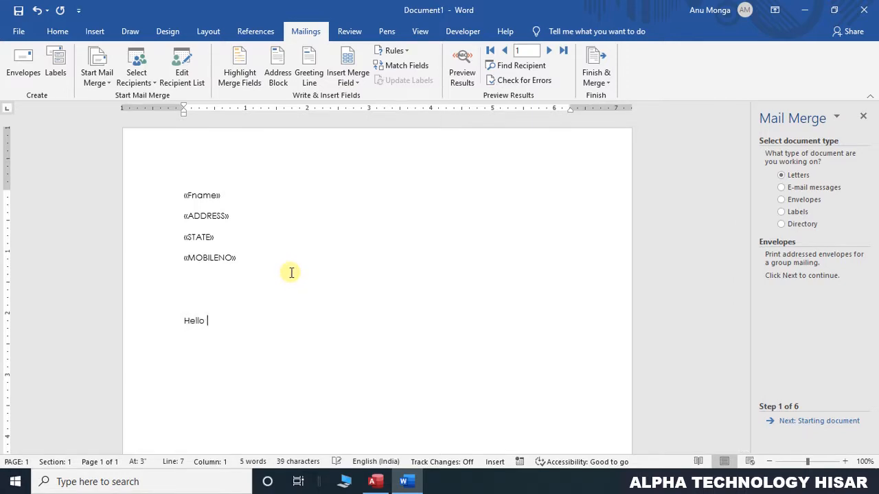
text(and We)
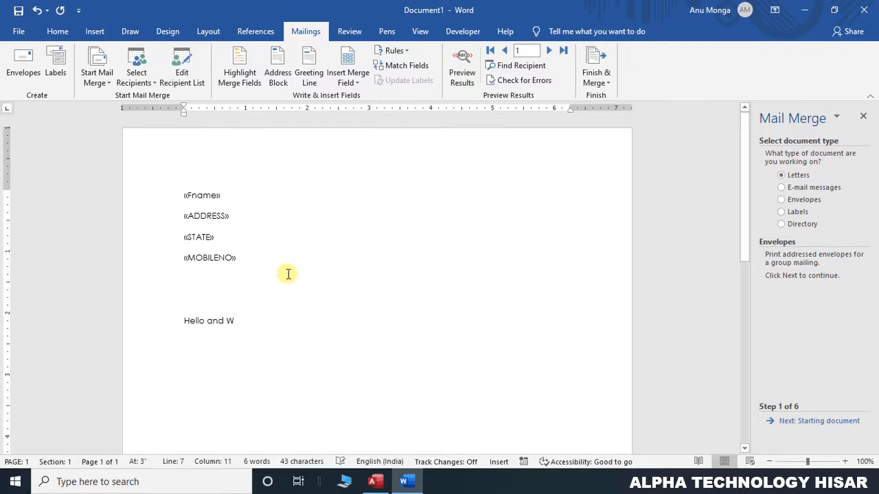
text(come to)
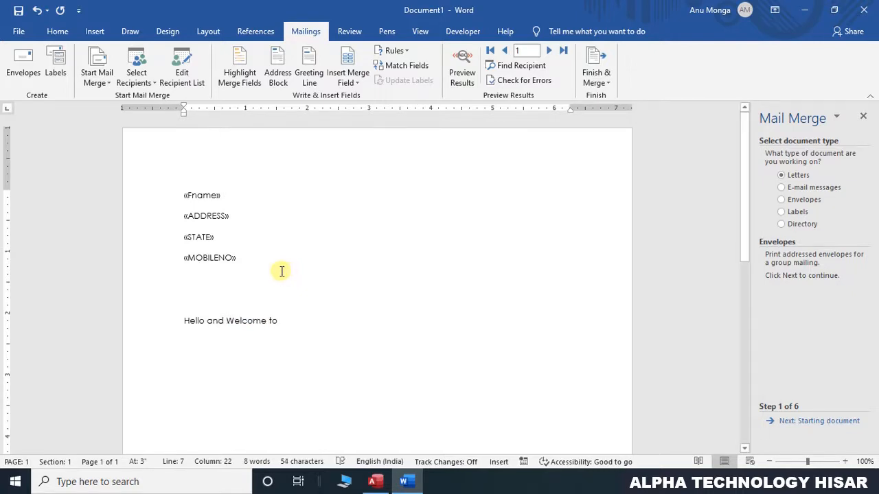
text(Alpha )
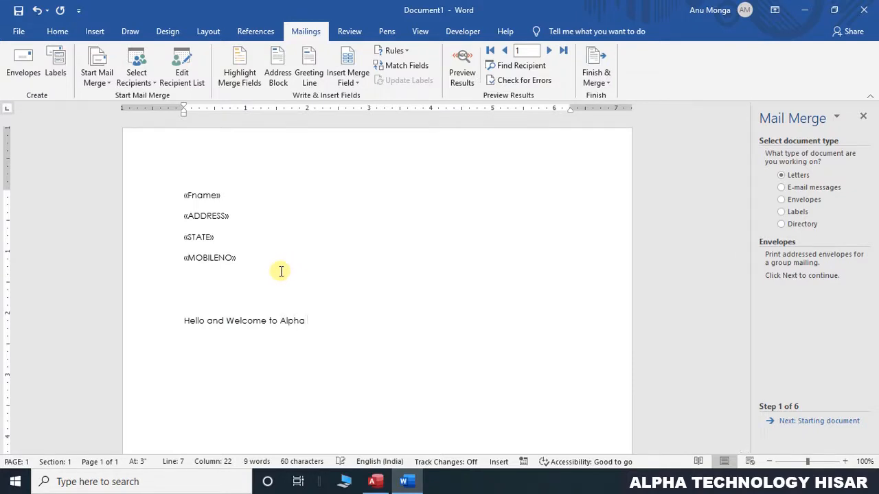
text(TEchnol)
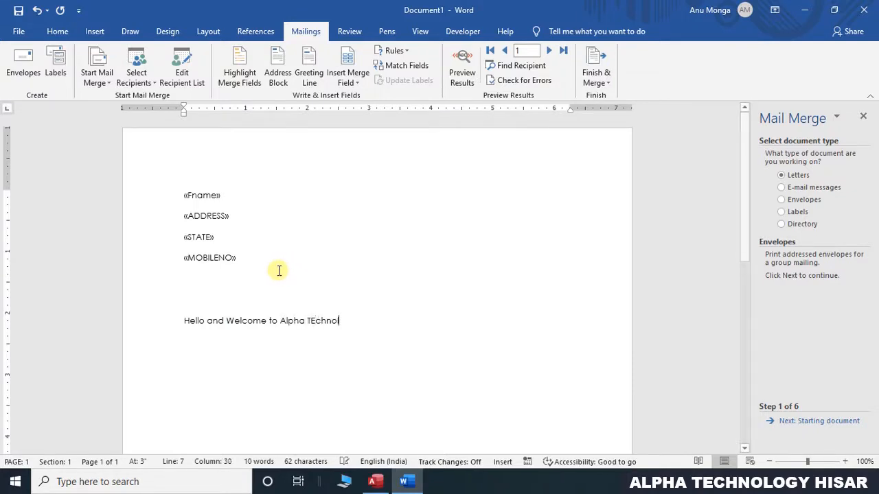
text(ogy)
key(Return)
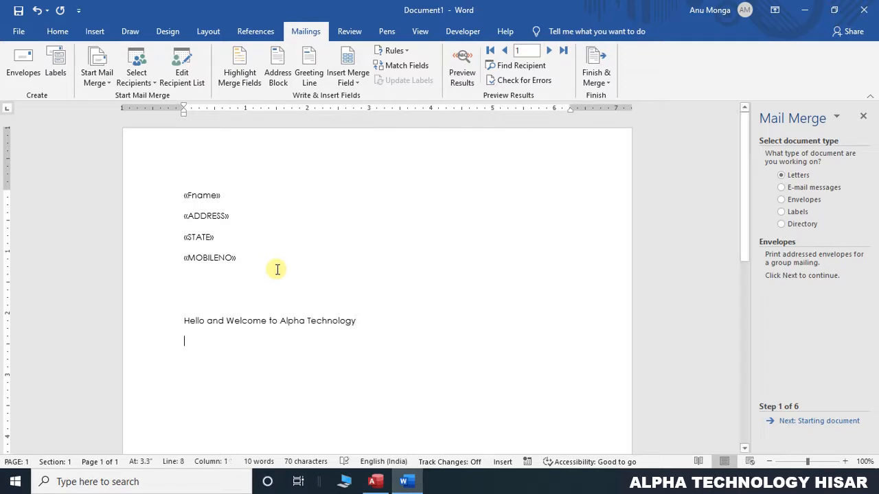
- Add an indented "From:" line below the welcome message, toward the right side of the page
key(Tab)
key(Tab)
key(Tab)
key(Tab)
key(Tab)
key(Tab)
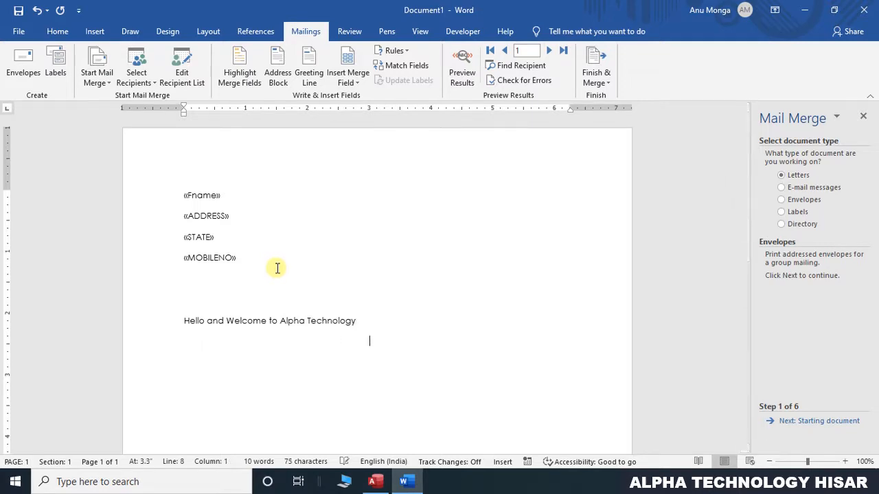
text(from:)
- Add the sender lines "Alpha technology" and "Hisar" beneath "From:", each aligned with it on its own line
key(Tab)
key(Tab)
key(Tab)
key(Tab)
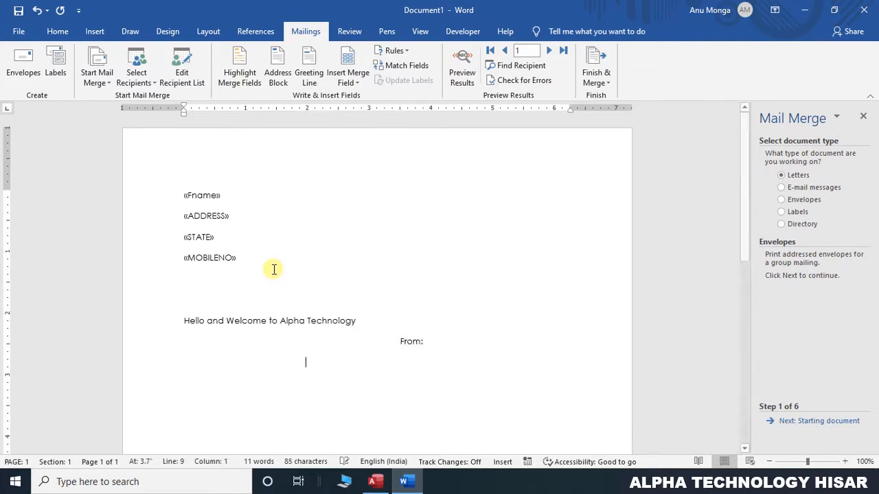
key(Tab)
text(Alpha tec)
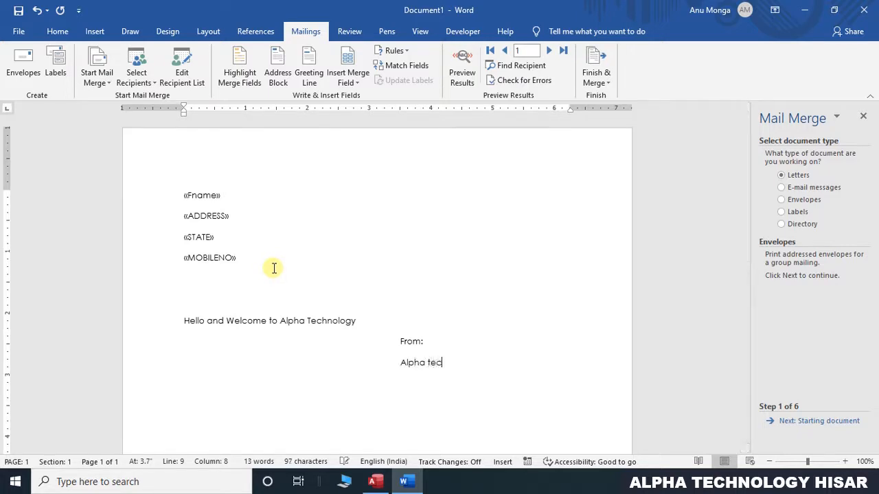
text(hnology)
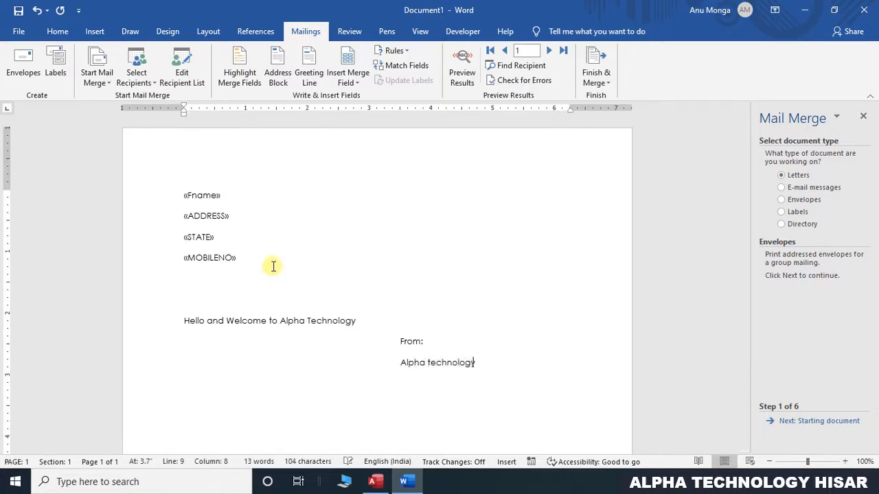
key(Return)
key(Tab)
key(Tab)
key(Tab)
key(Return)
text(Hisar)
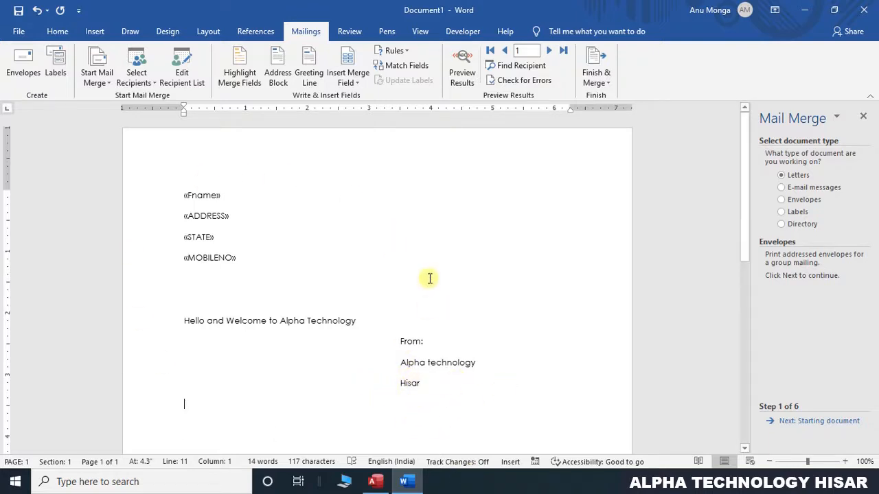
- Finish the mail merge by merging all records into a new document of individual letters
click(601, 82)
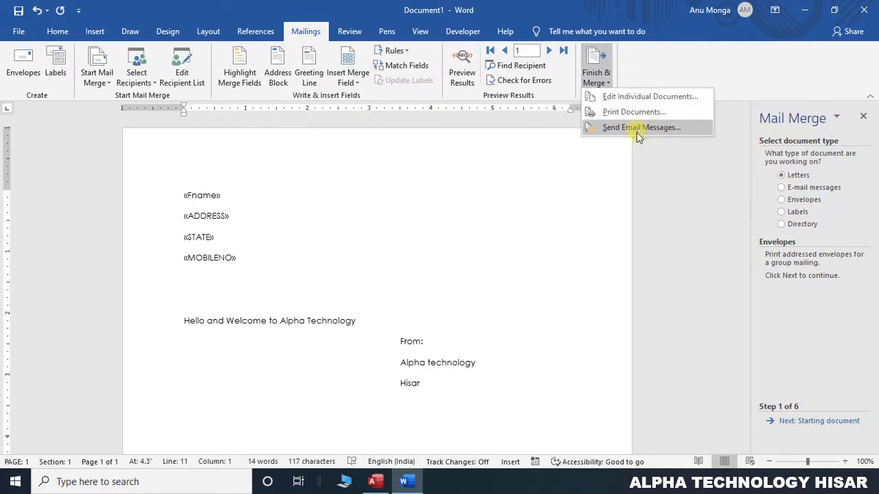
click(610, 99)
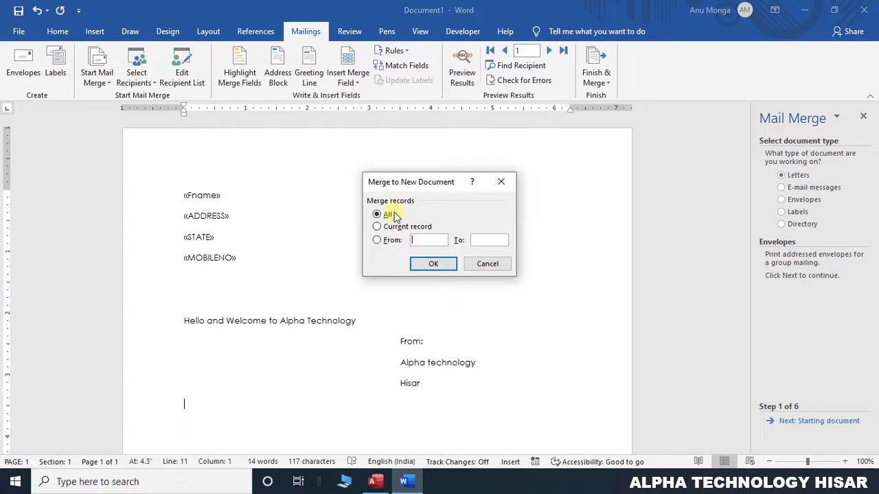
click(423, 266)
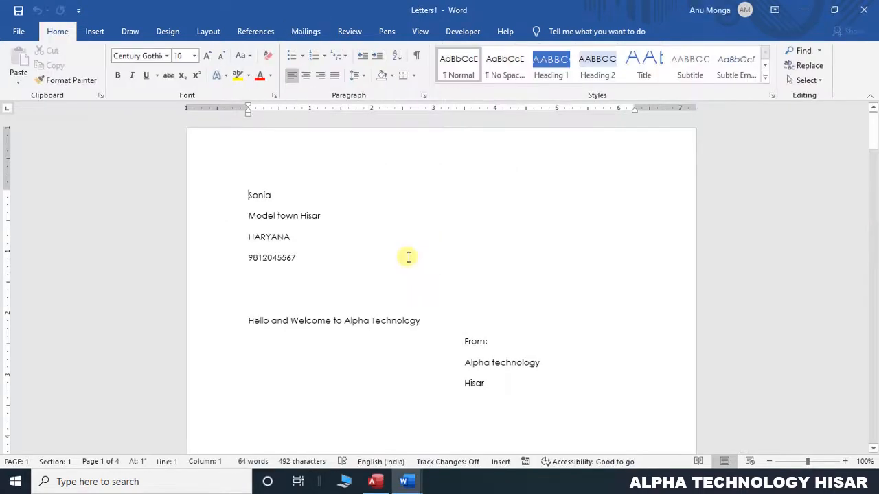
- Examine the merged letters on all pages, checking the recipient details, message and sender block of each
scroll(408, 257, down, 1)
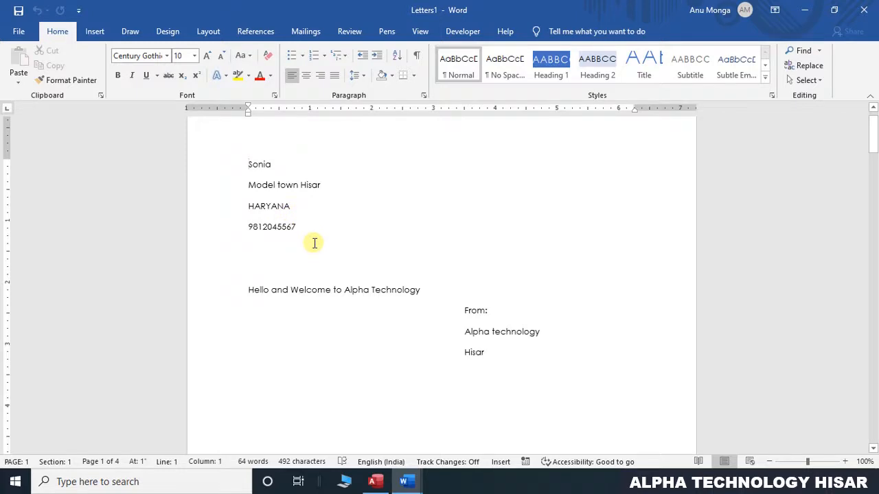
scroll(314, 243, down, 10)
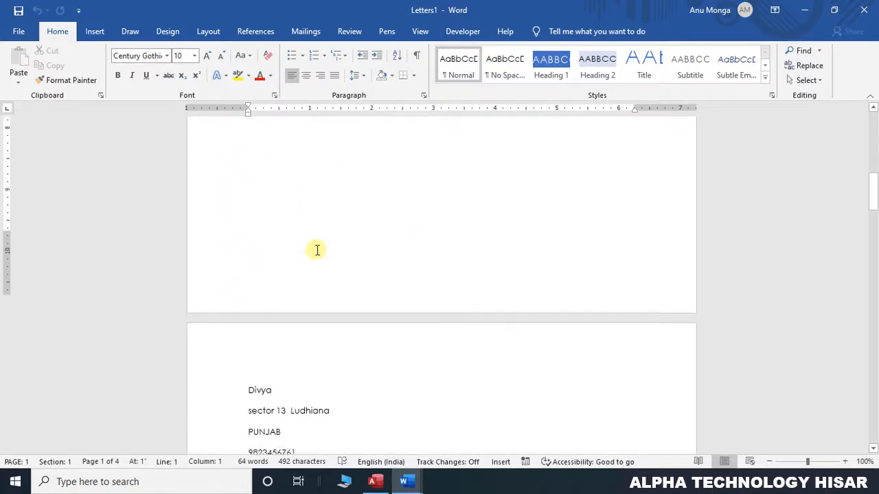
scroll(315, 249, down, 6)
scroll(315, 248, up, 1)
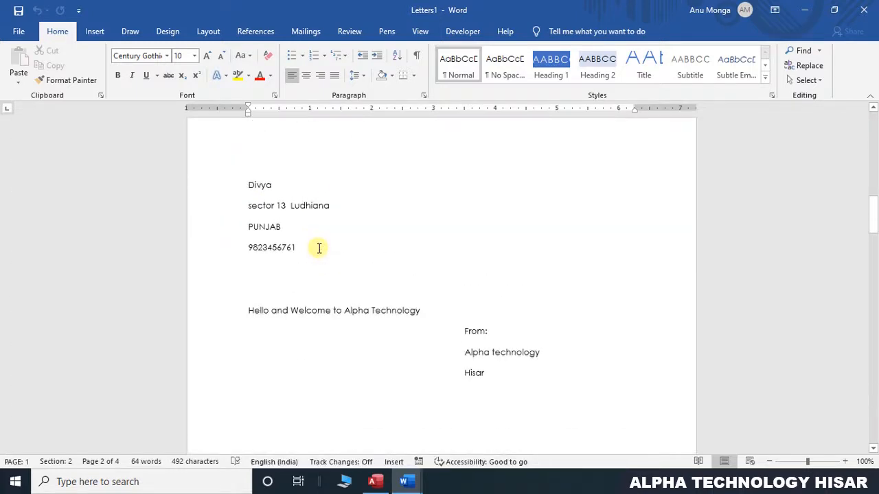
scroll(319, 247, down, 10)
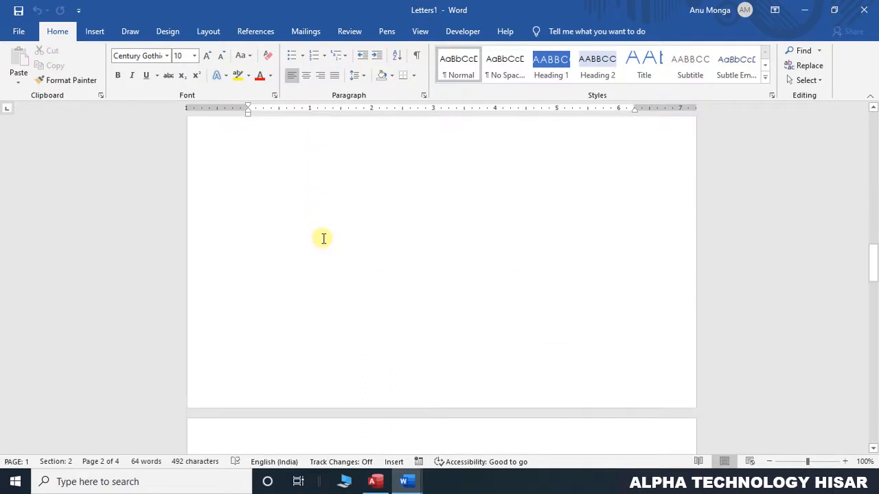
scroll(325, 236, down, 10)
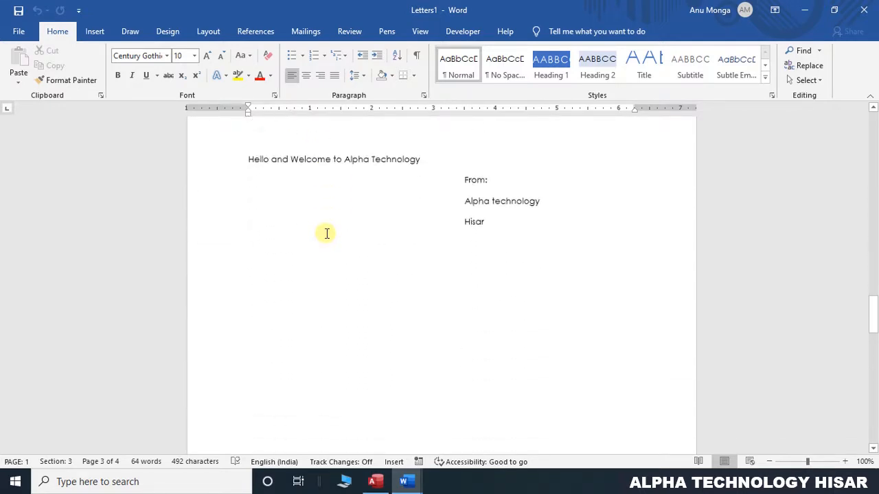
scroll(329, 235, down, 12)
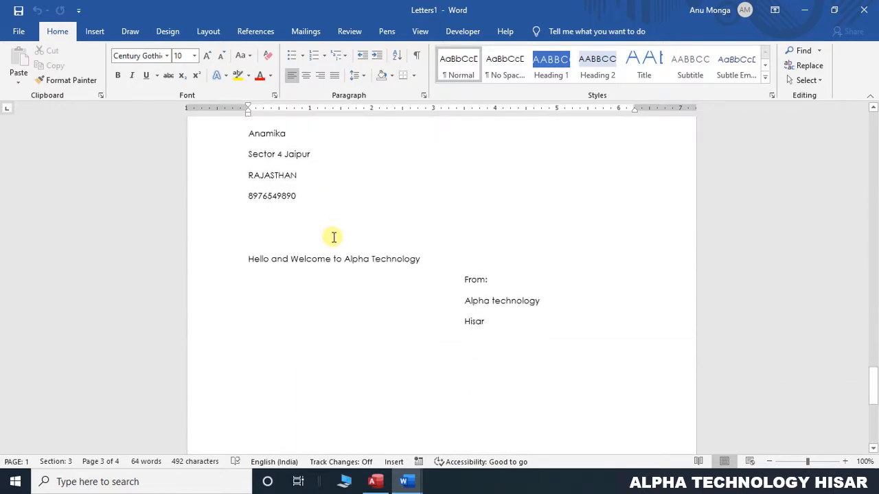
scroll(334, 237, down, 5)
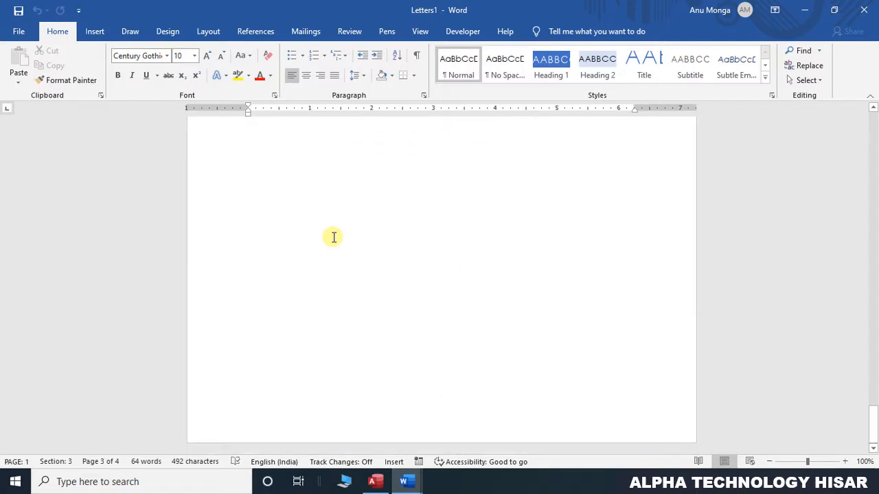
scroll(334, 237, up, 15)
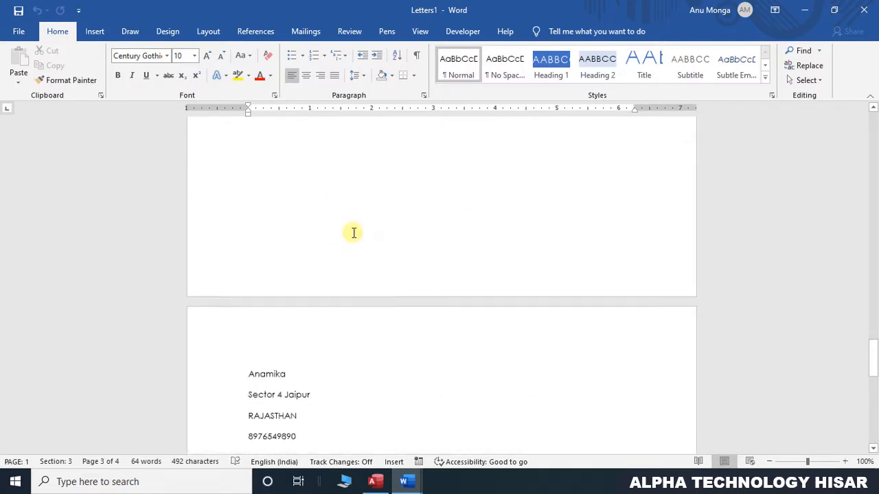
scroll(352, 235, up, 12)
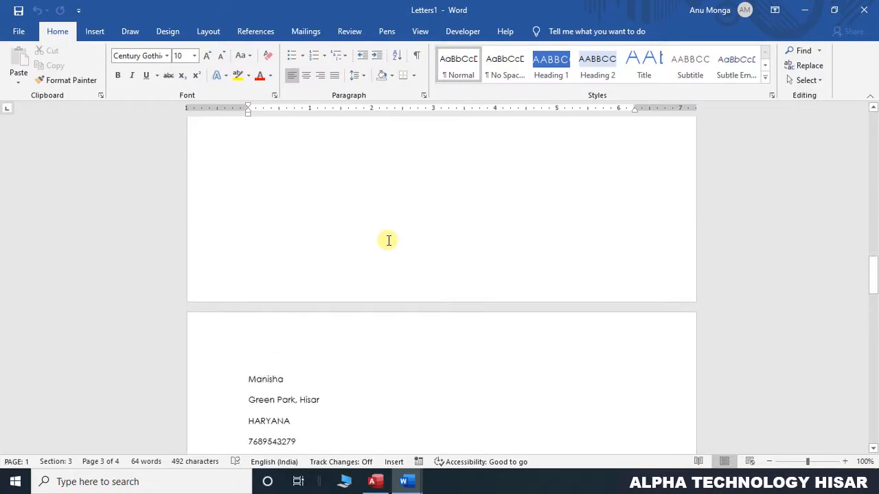
scroll(388, 240, up, 15)
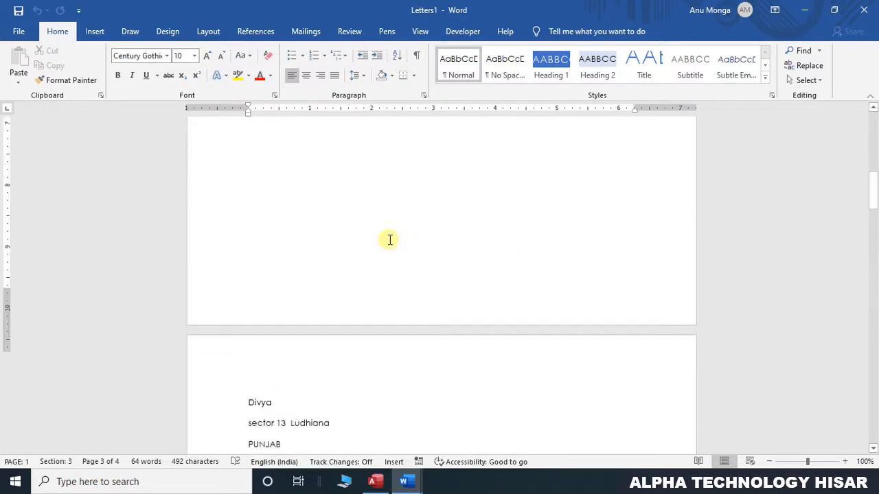
scroll(389, 238, up, 4)
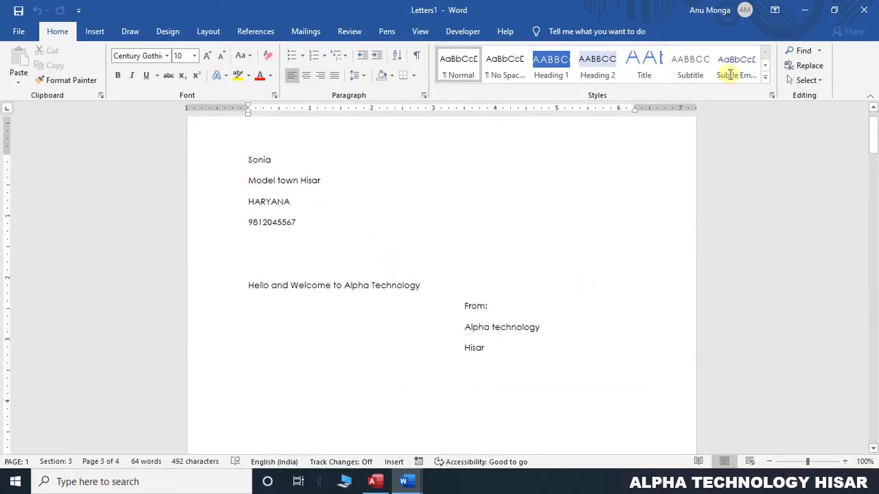
- Close the merged letters and the mail merge document without saving either, returning to the Access database
click(861, 11)
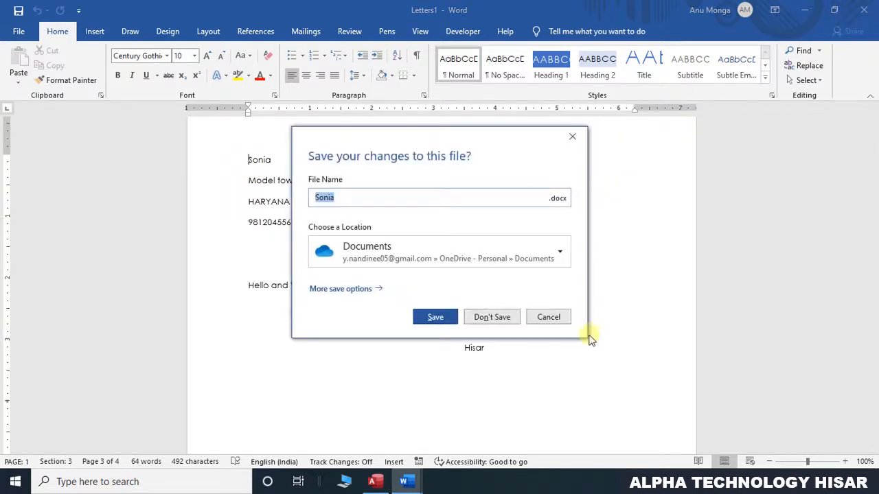
click(504, 316)
click(504, 316)
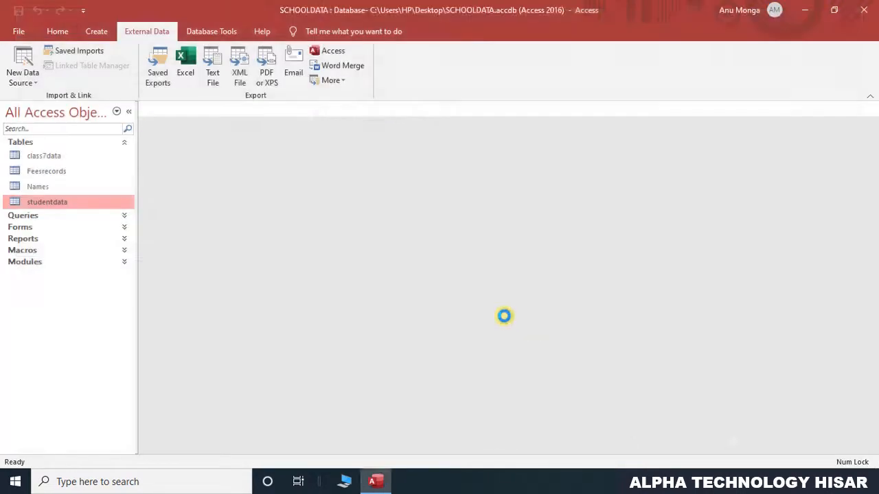
- Look over the additional export formats and review the list of saved exports, closing it without running any
click(335, 80)
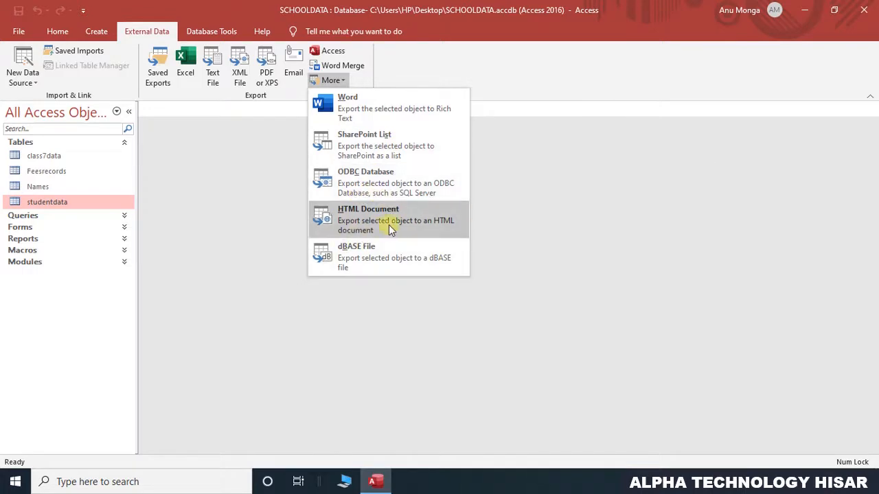
click(394, 341)
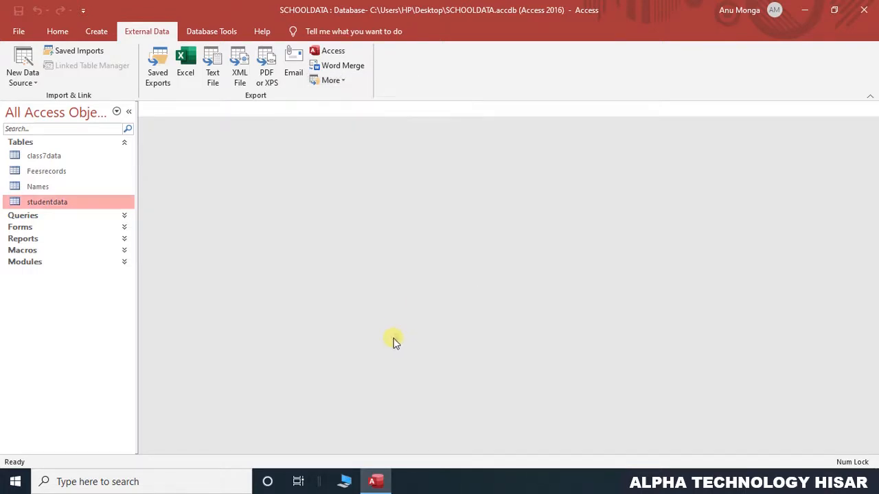
click(165, 76)
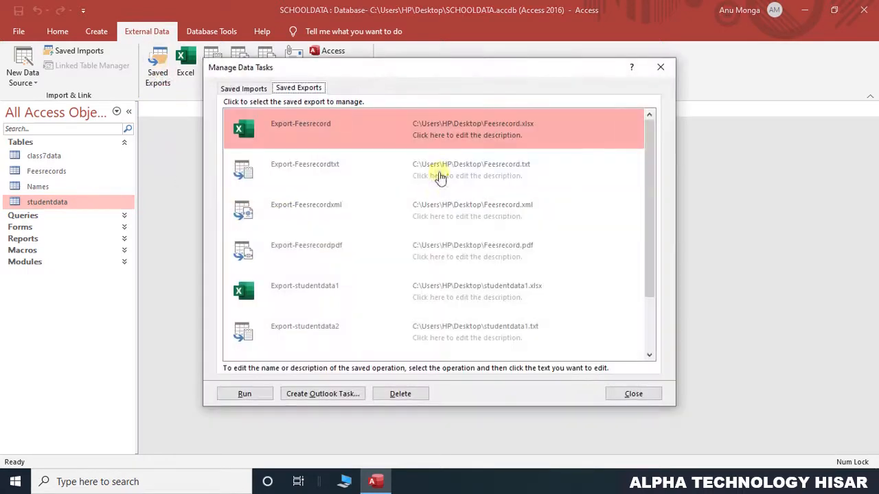
drag(648, 159, 653, 122)
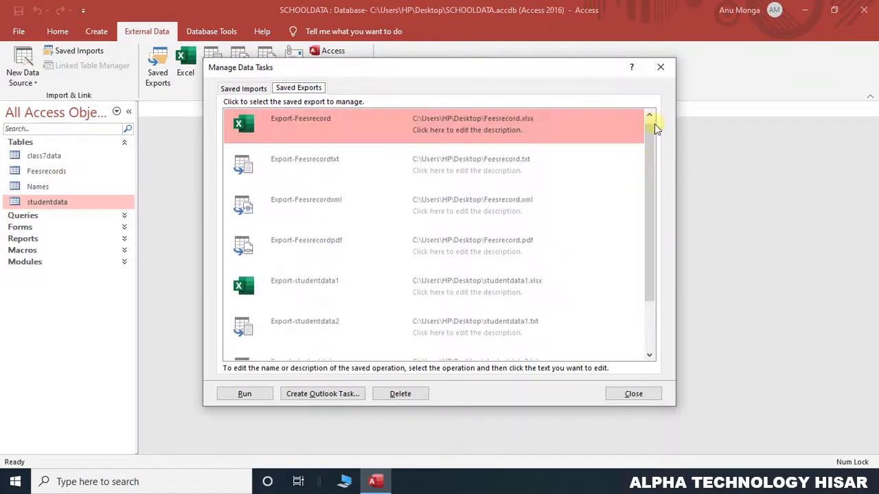
click(632, 394)
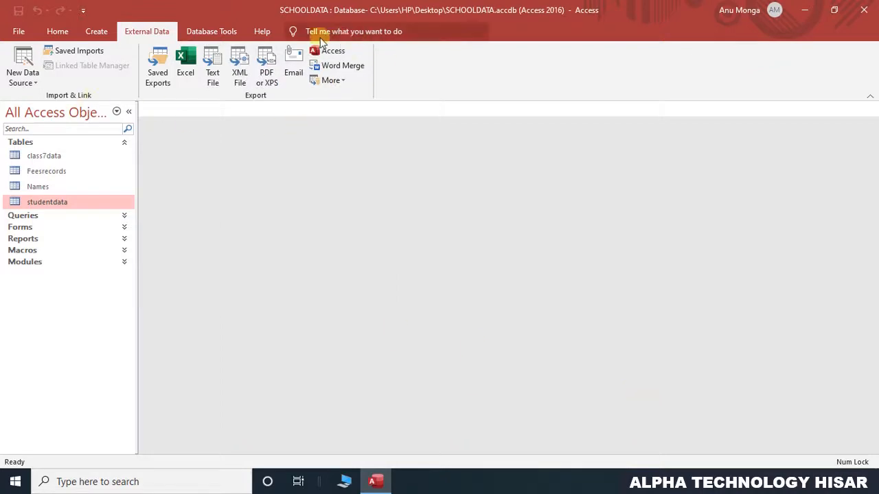